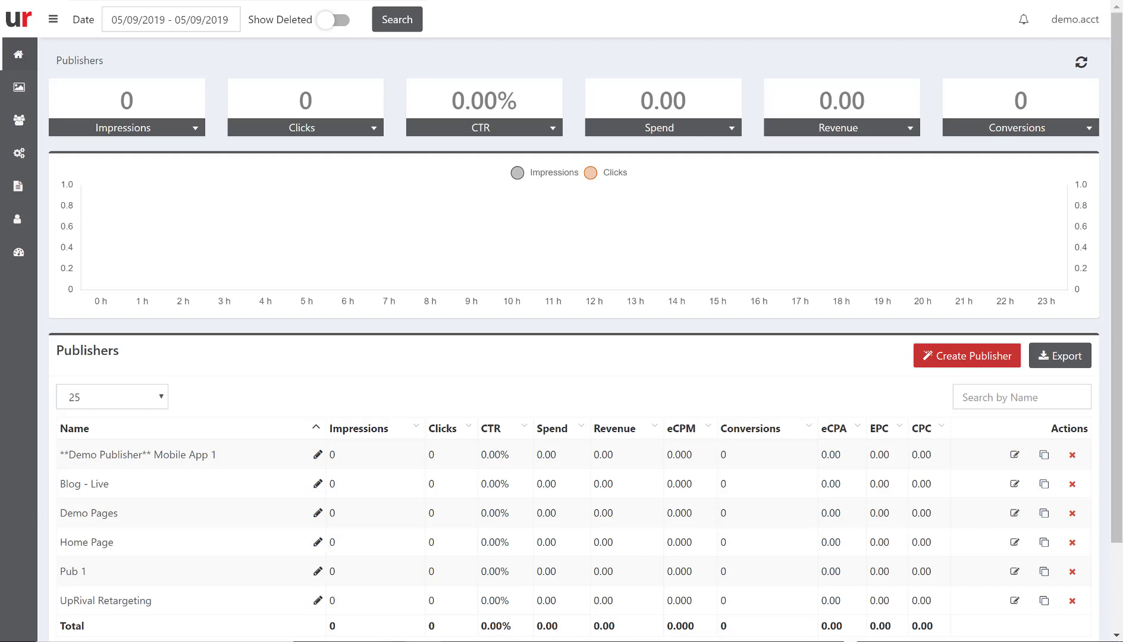
- Open the publisher **Demo Publisher** Mobile App 1 and view its list of placements
{"action": "scroll", "coordinate": [818, 121], "scroll_direction": "down", "scroll_amount": 3}
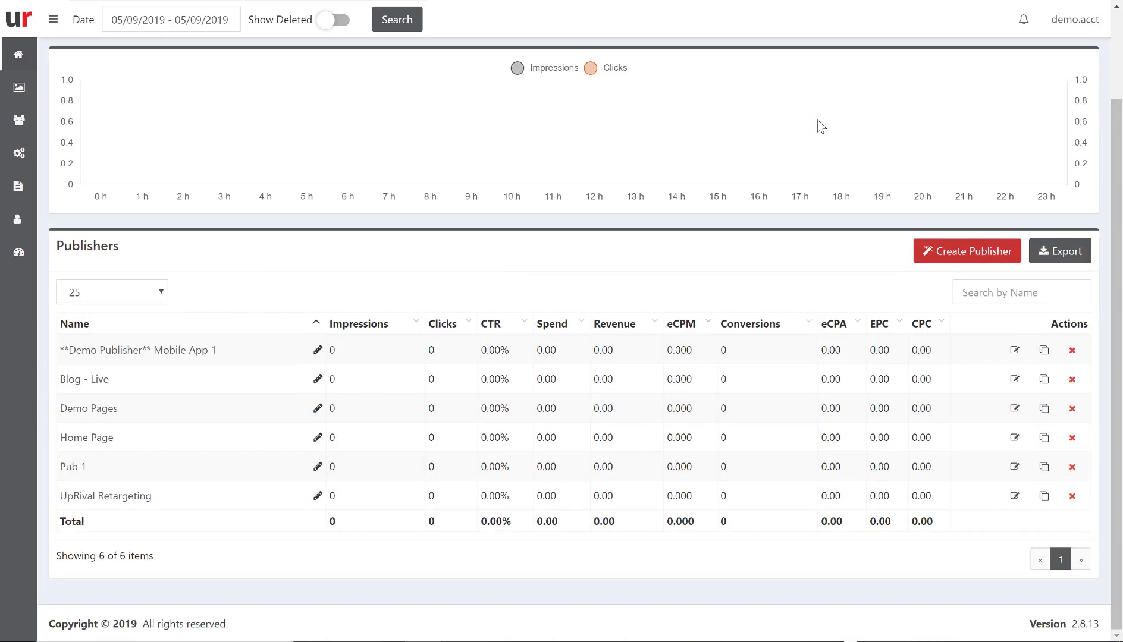
{"action": "scroll", "coordinate": [818, 121], "scroll_direction": "up", "scroll_amount": 3}
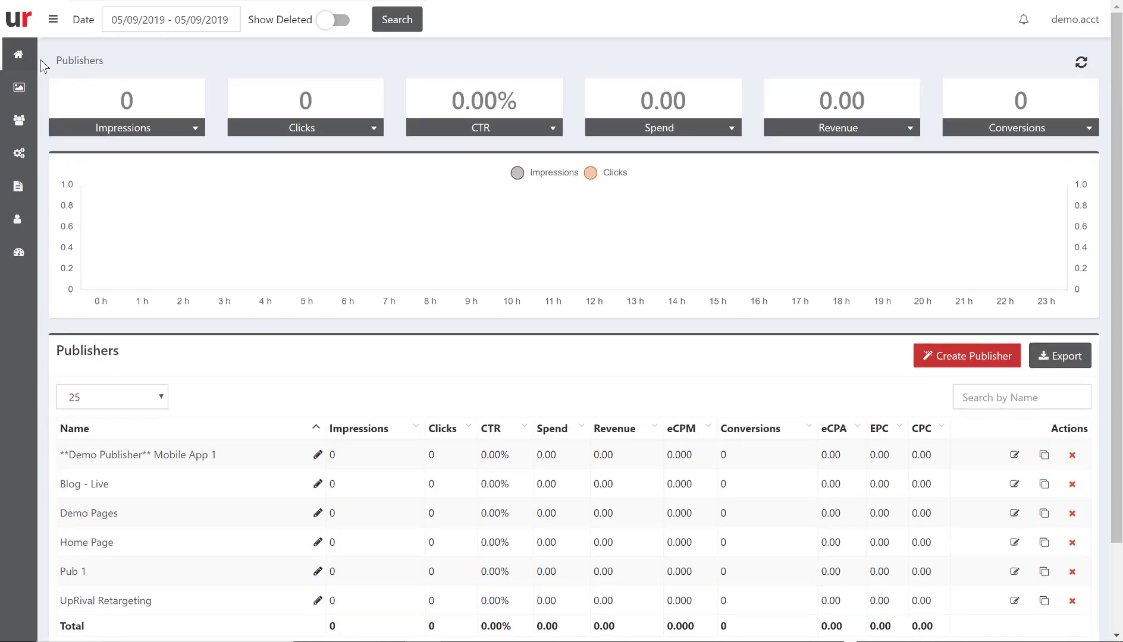
{"action": "scroll", "coordinate": [266, 299], "scroll_direction": "down", "scroll_amount": 3}
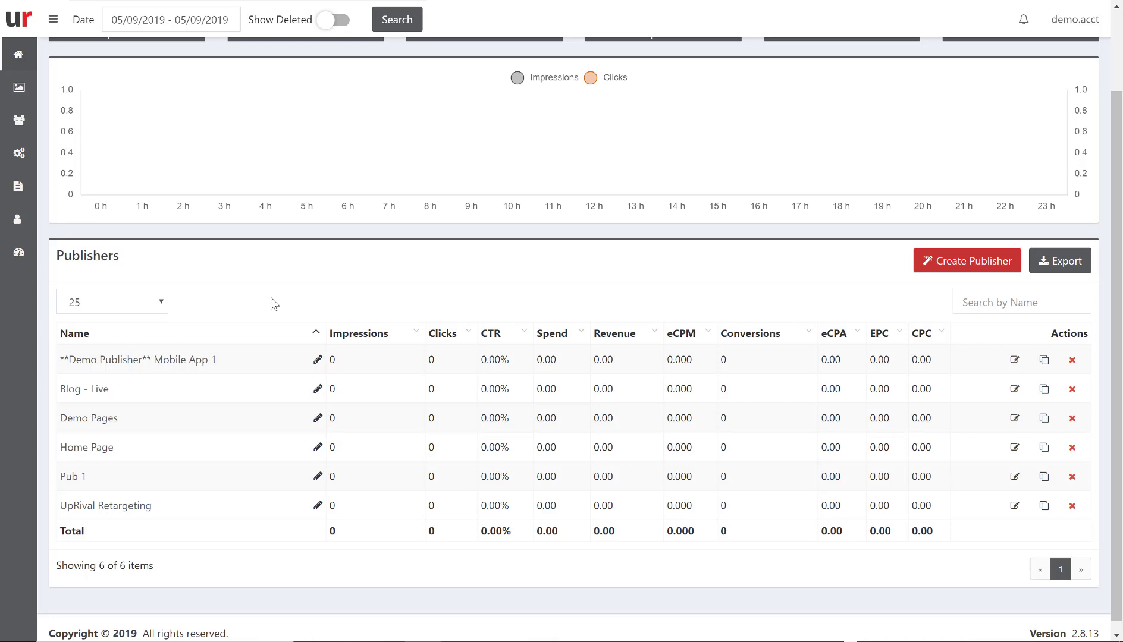
{"action": "left_click", "coordinate": [166, 364]}
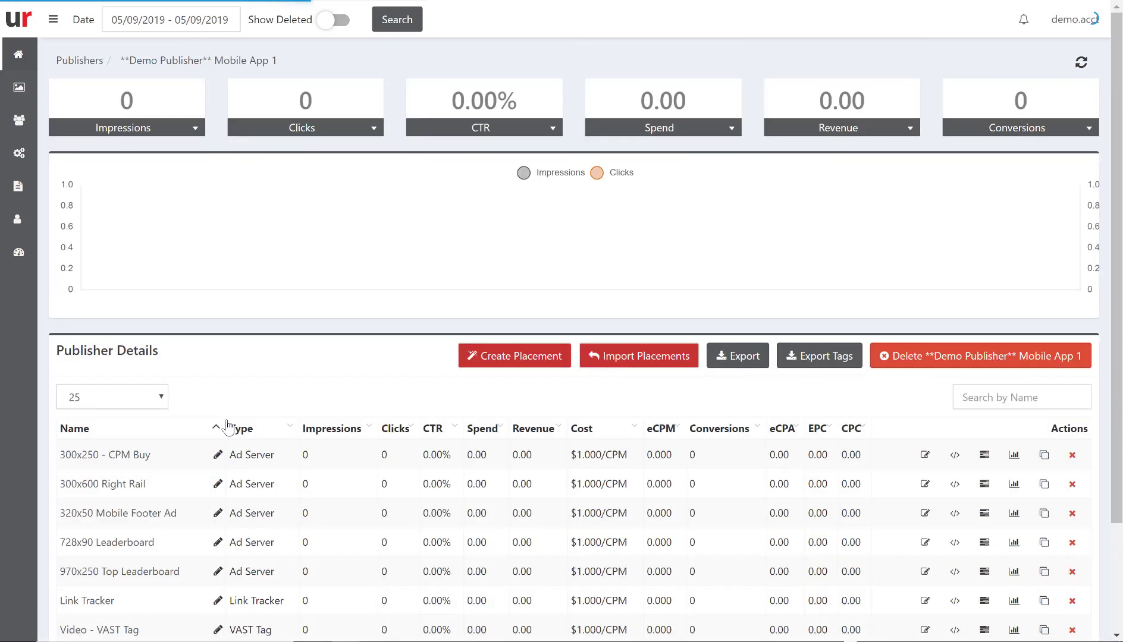
{"action": "scroll", "coordinate": [226, 422], "scroll_direction": "down", "scroll_amount": 1}
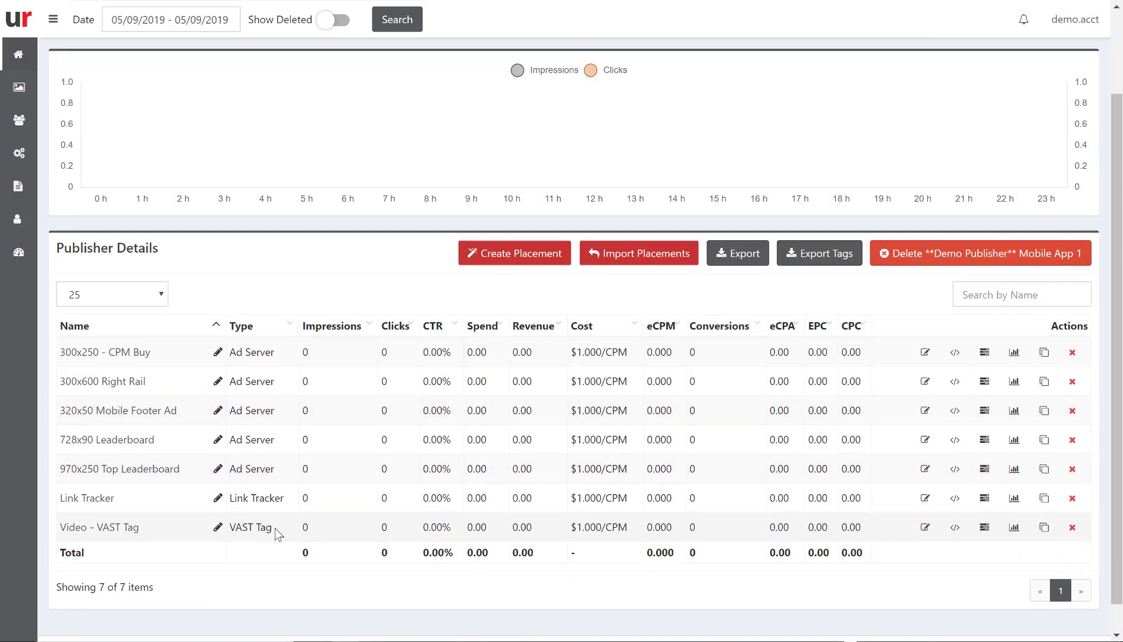
{"action": "left_click_drag", "start_coordinate": [275, 531], "coordinate": [233, 527]}
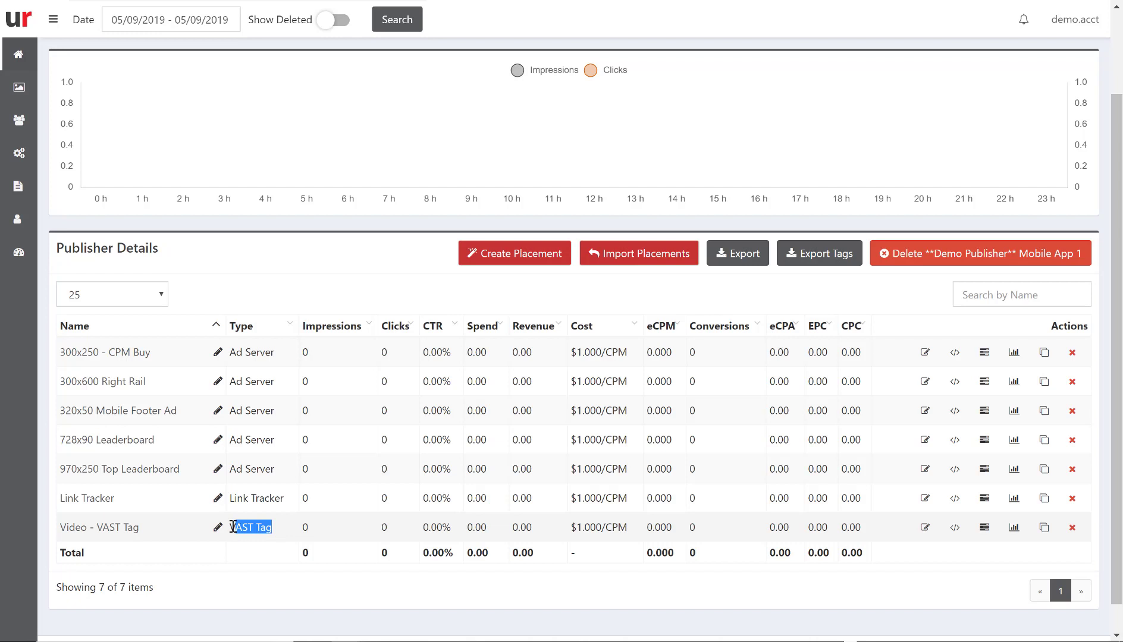
{"action": "left_click", "coordinate": [282, 530]}
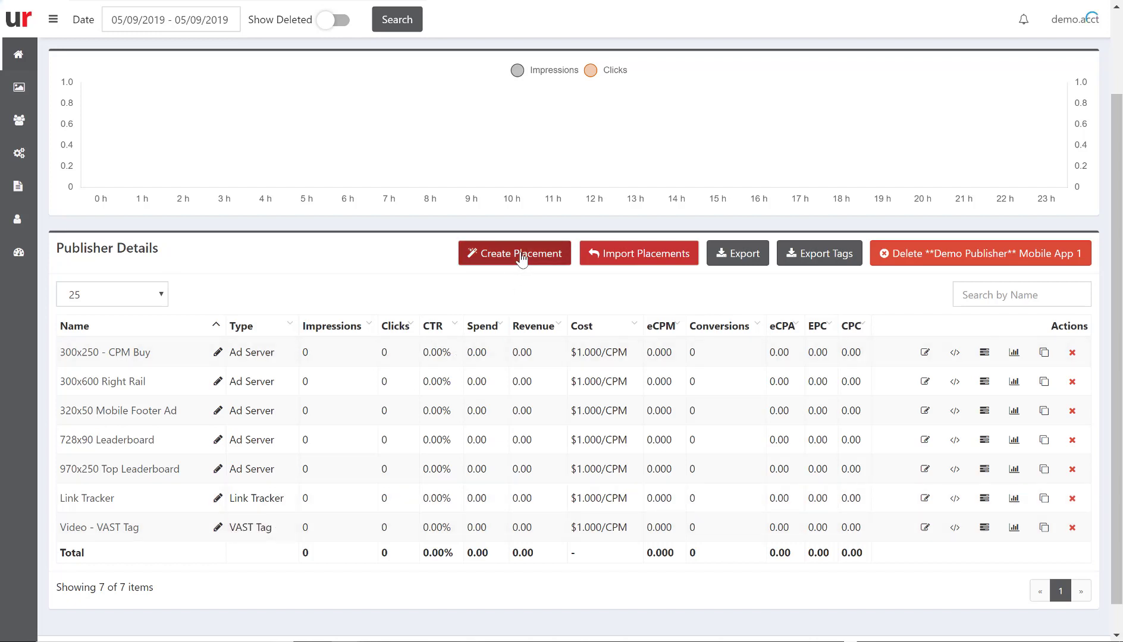
{"action": "left_click", "coordinate": [521, 257]}
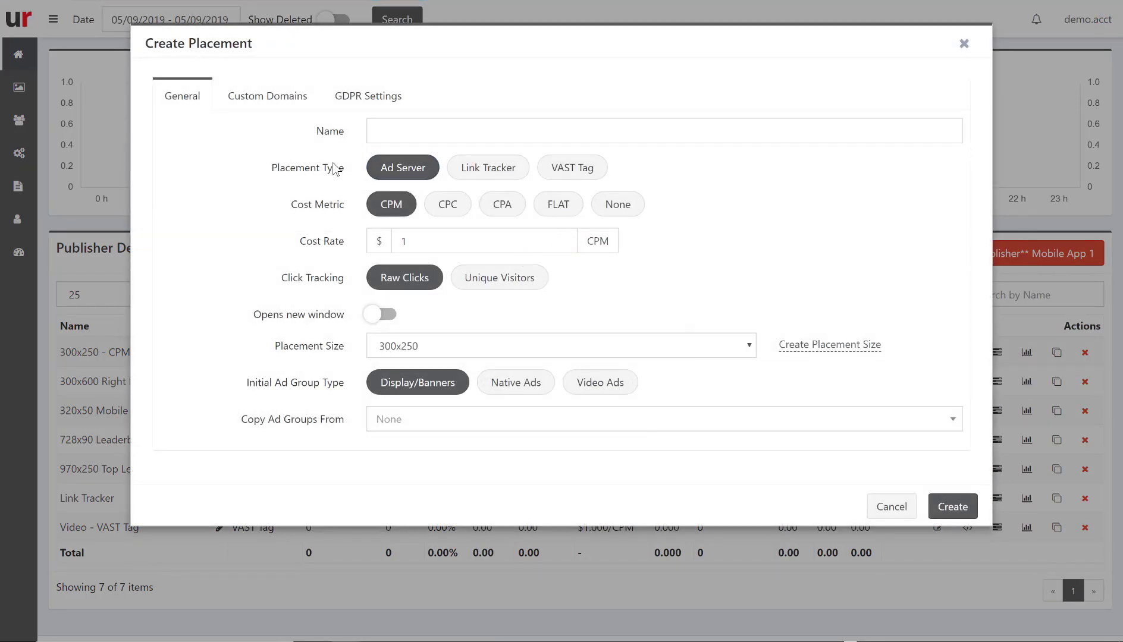
{"action": "left_click", "coordinate": [571, 173]}
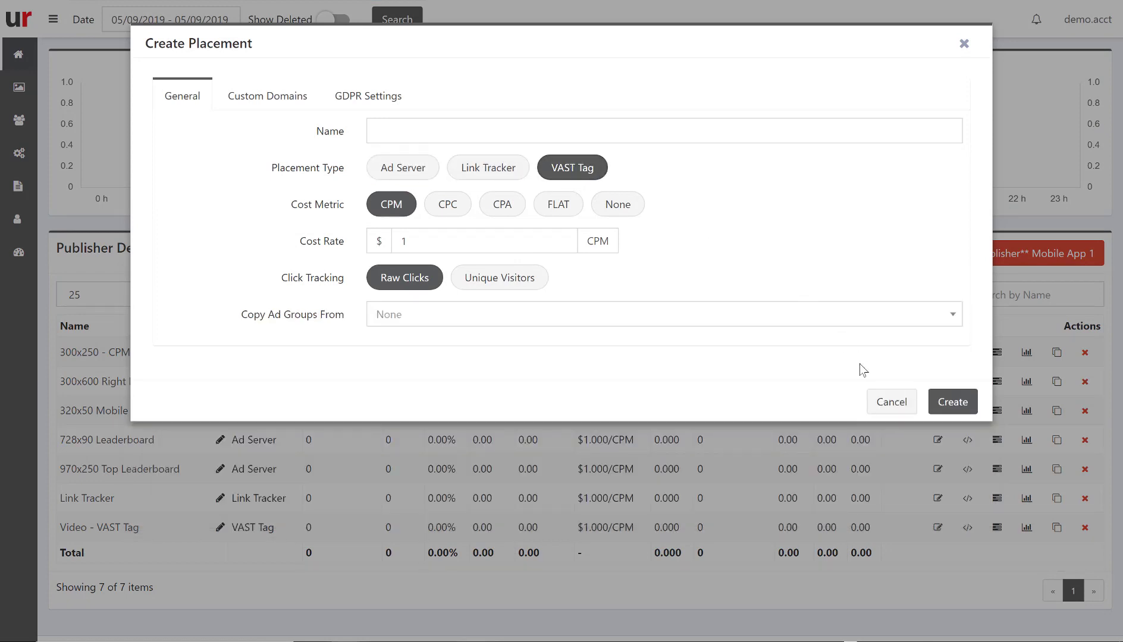
{"action": "left_click", "coordinate": [881, 408]}
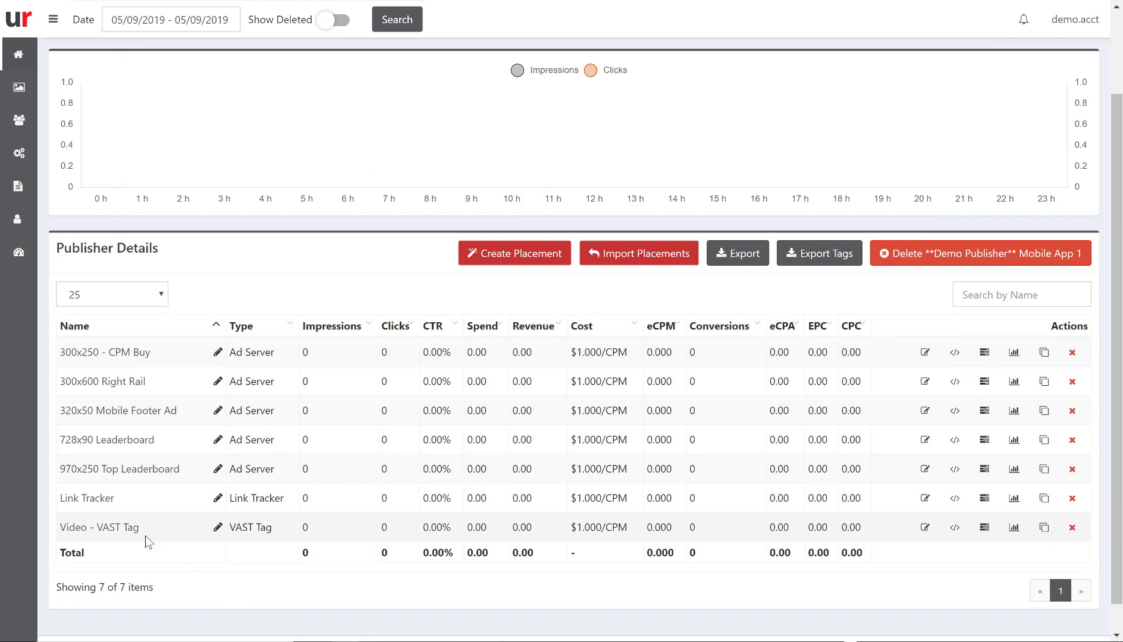
- Open the Video - VAST Tag placement and start creating a VAST Video Tag in it
{"action": "left_click", "coordinate": [103, 530]}
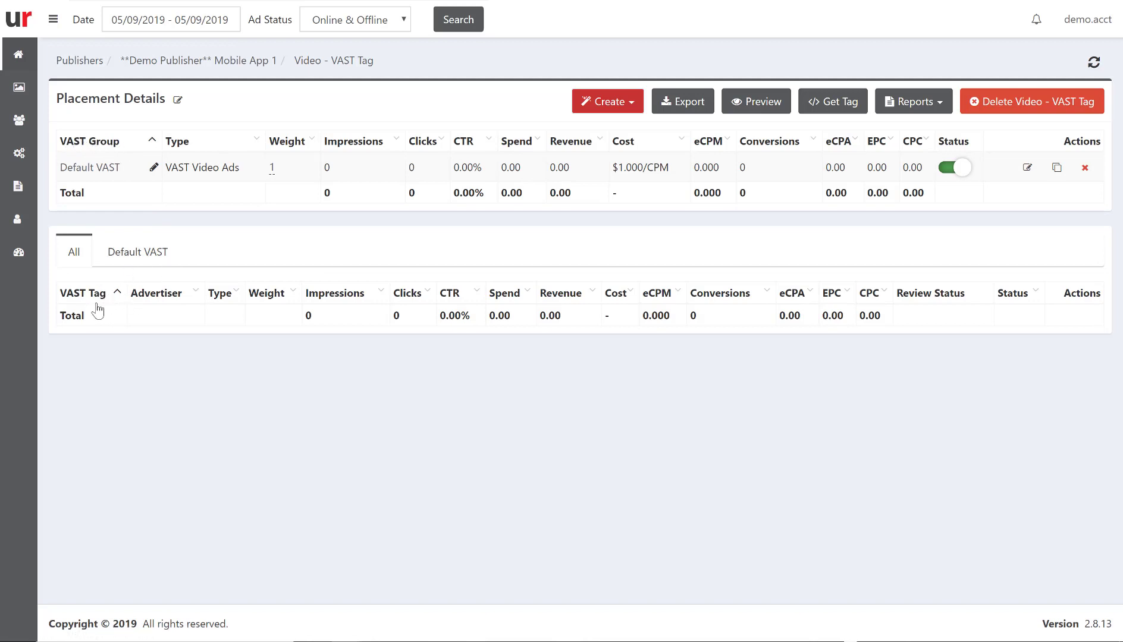
{"action": "left_click", "coordinate": [609, 105]}
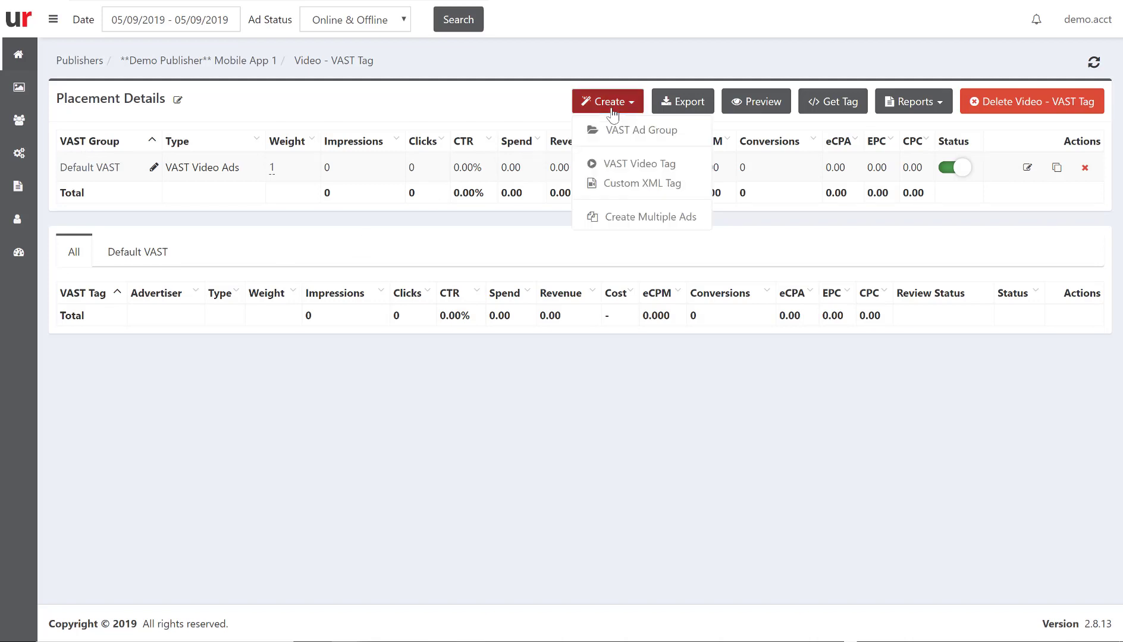
{"action": "left_click", "coordinate": [629, 171]}
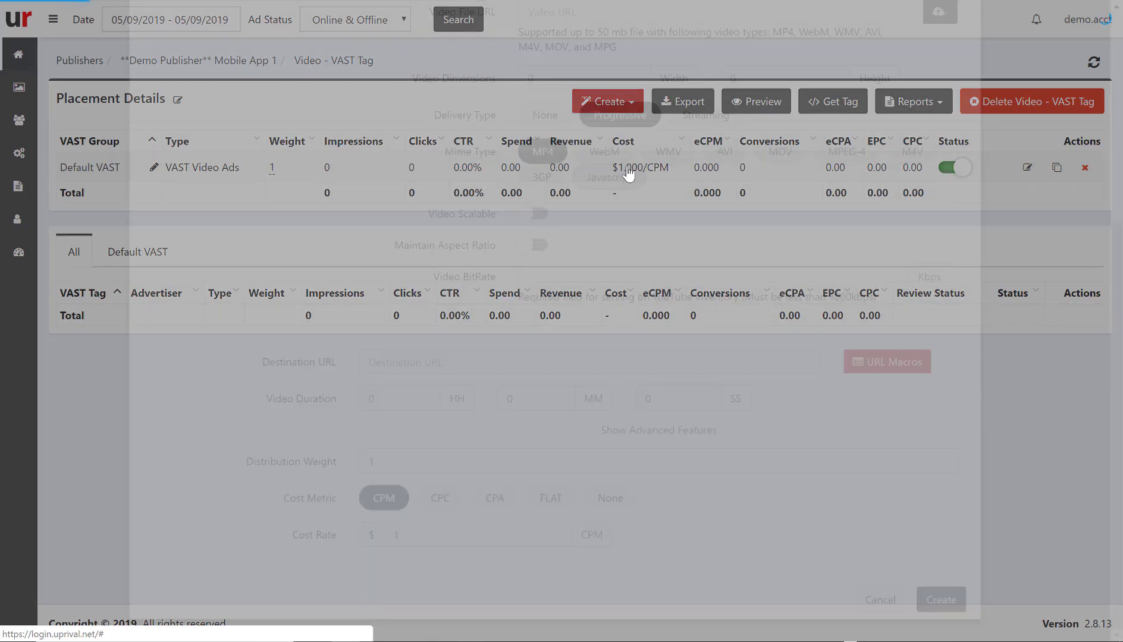
{"action": "scroll", "coordinate": [628, 171], "scroll_direction": "up", "scroll_amount": 10}
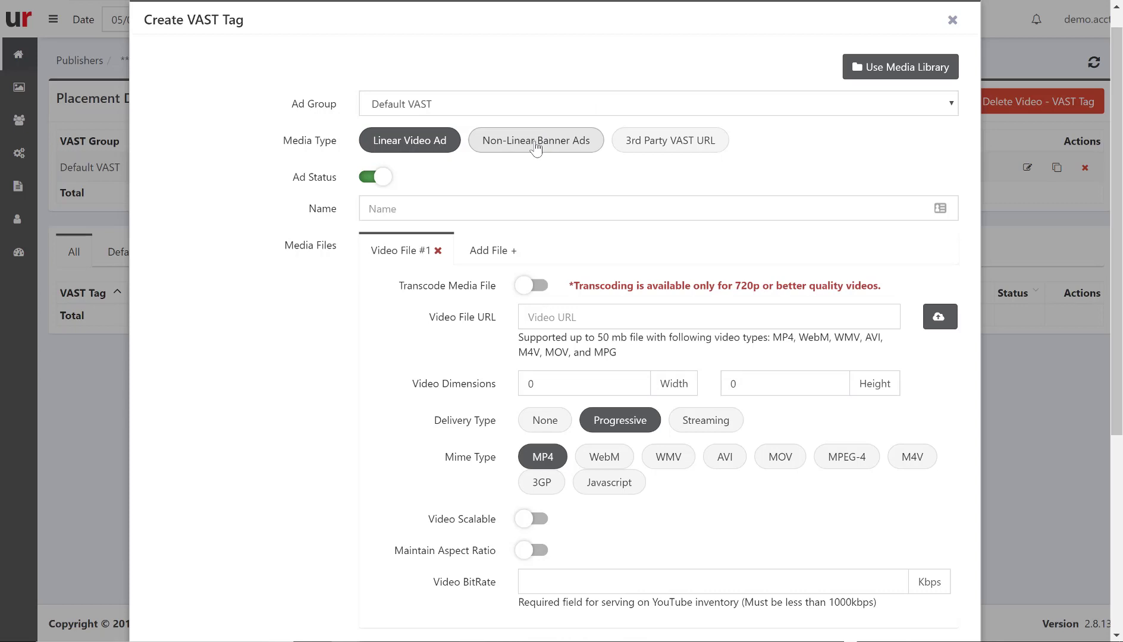
- Set the media type to Linear Video Ad and name the new VAST tag Ad1
{"action": "left_click", "coordinate": [680, 147]}
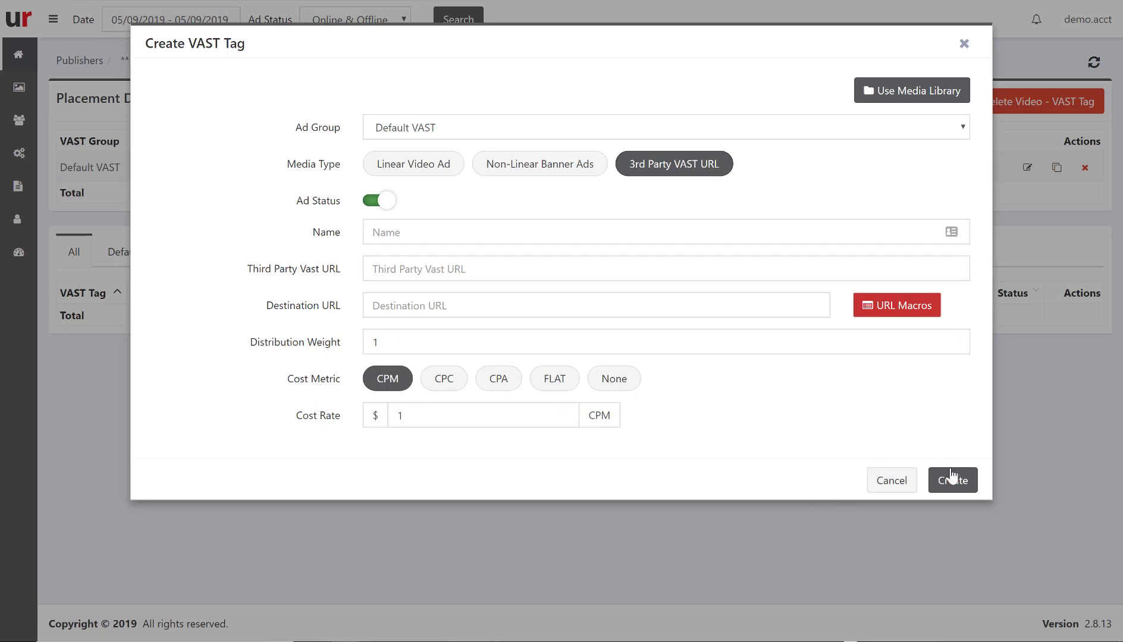
{"action": "left_click", "coordinate": [409, 171]}
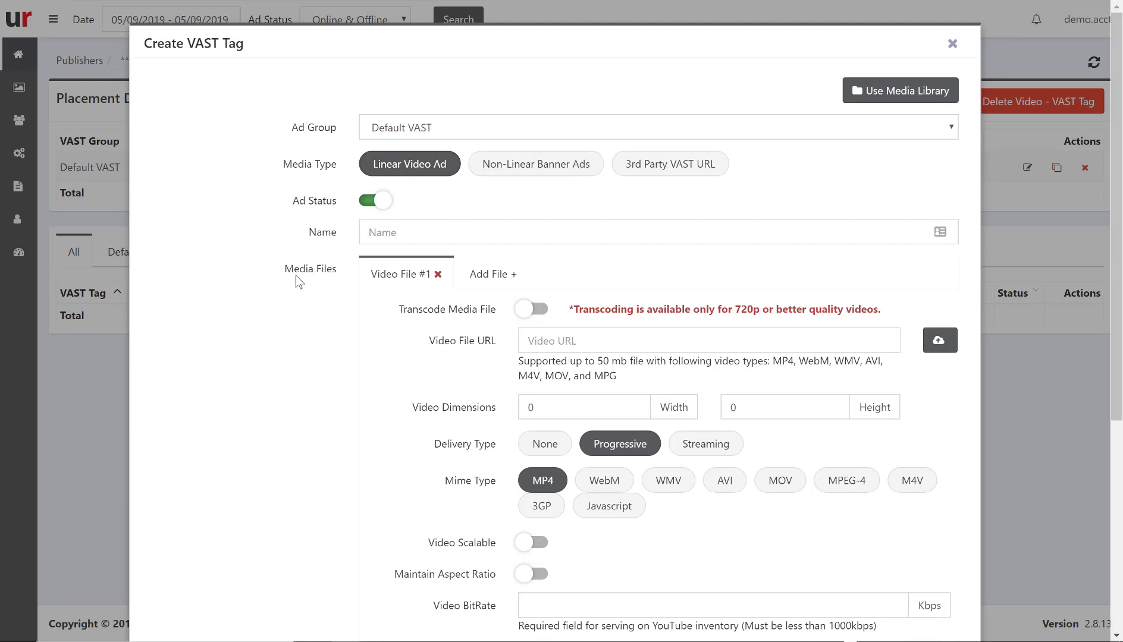
{"action": "scroll", "coordinate": [295, 276], "scroll_direction": "down", "scroll_amount": 1}
{"action": "left_click", "coordinate": [413, 188]}
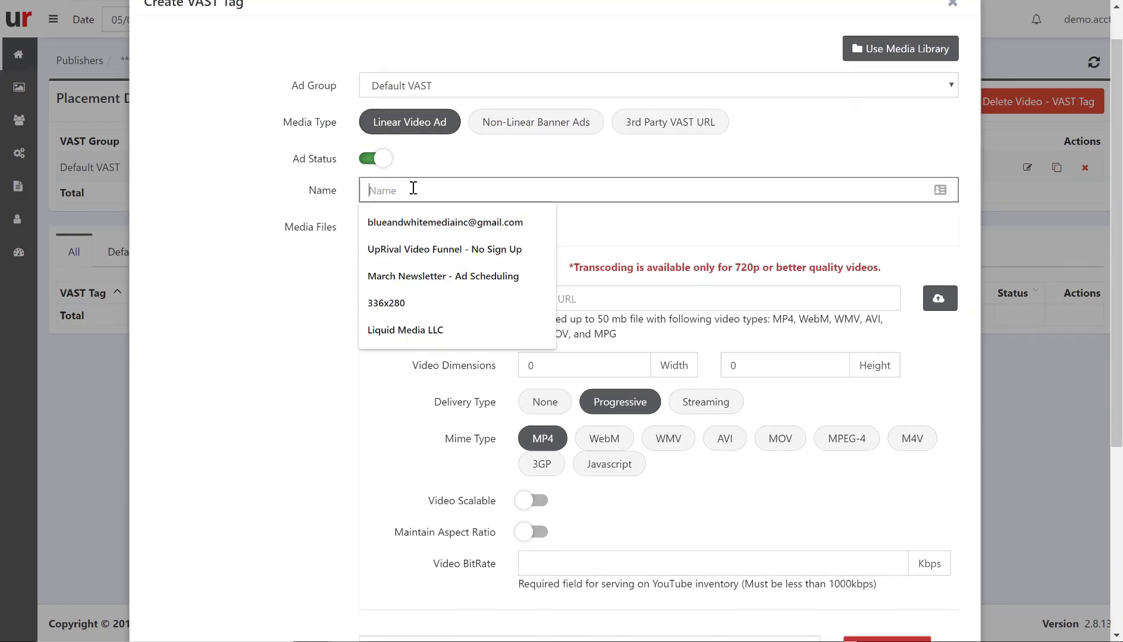
{"action": "type", "text": "Ad"}
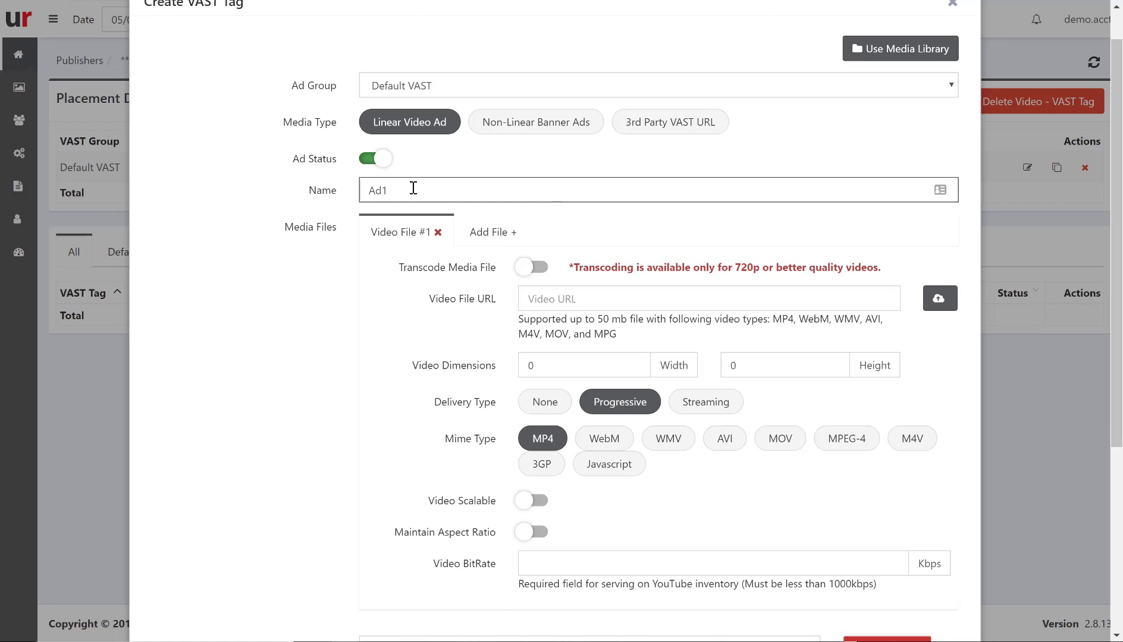
{"action": "type", "text": "1"}
{"action": "left_click", "coordinate": [941, 301]}
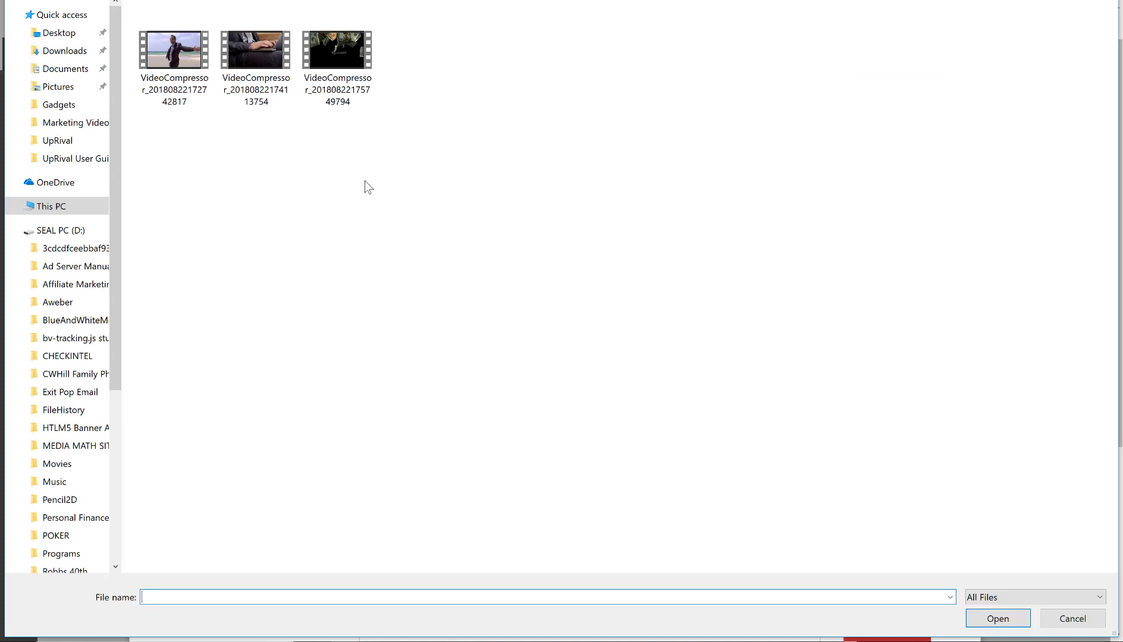
{"action": "left_click", "coordinate": [174, 70]}
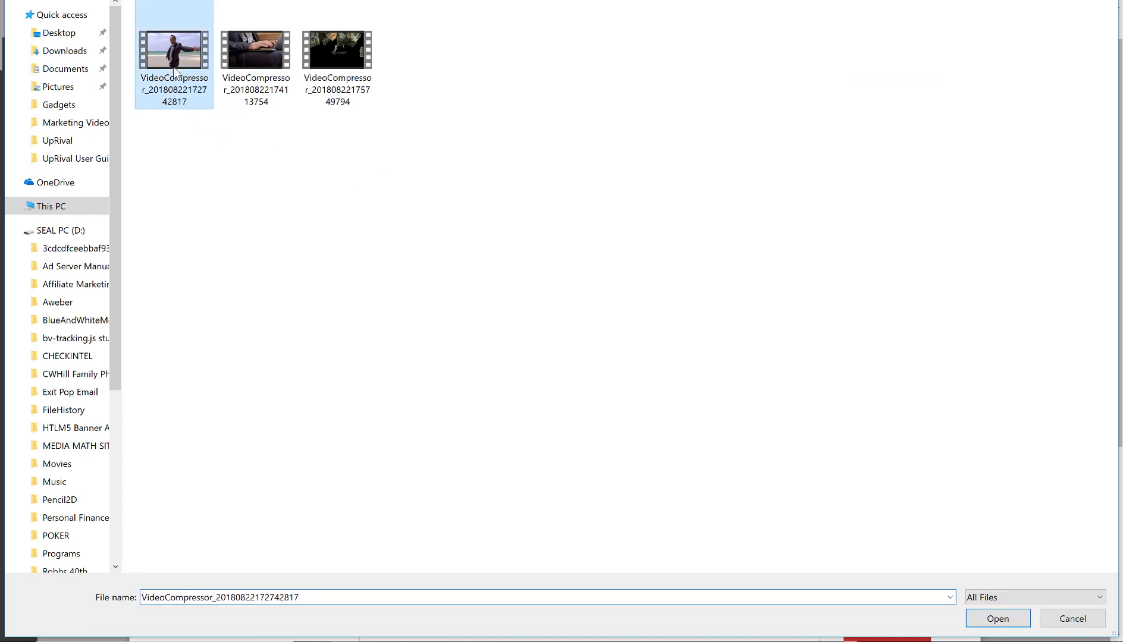
{"action": "left_click", "coordinate": [1002, 622]}
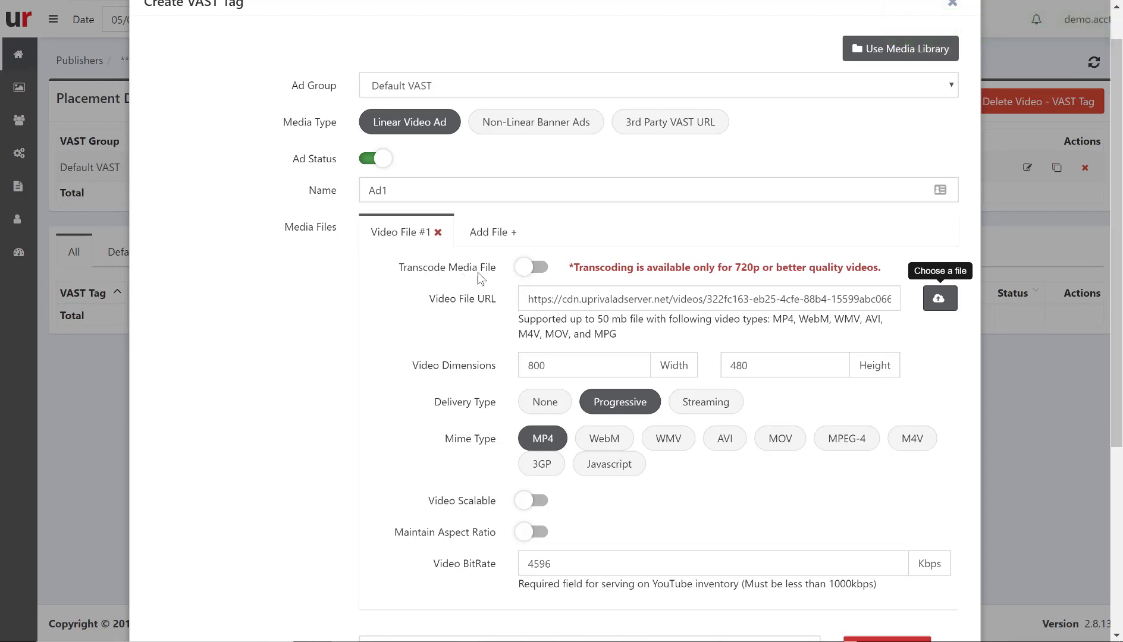
{"action": "left_click", "coordinate": [543, 269]}
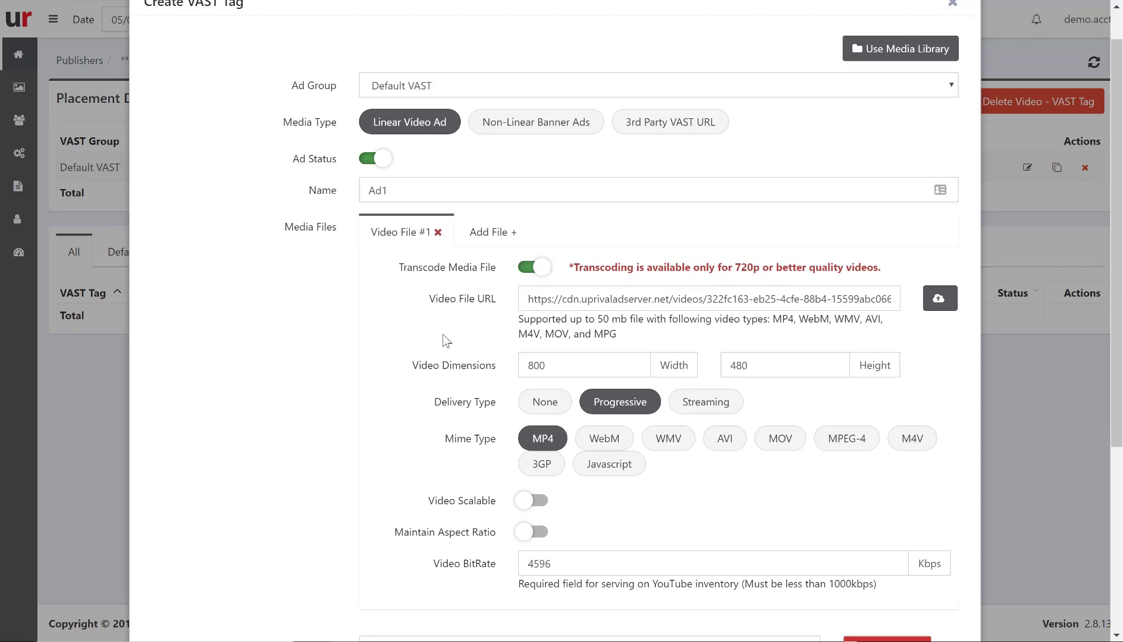
- Enable Maintain Aspect Ratio for Video File #1 and keep Video Scalable off
{"action": "scroll", "coordinate": [446, 336], "scroll_direction": "down", "scroll_amount": 1}
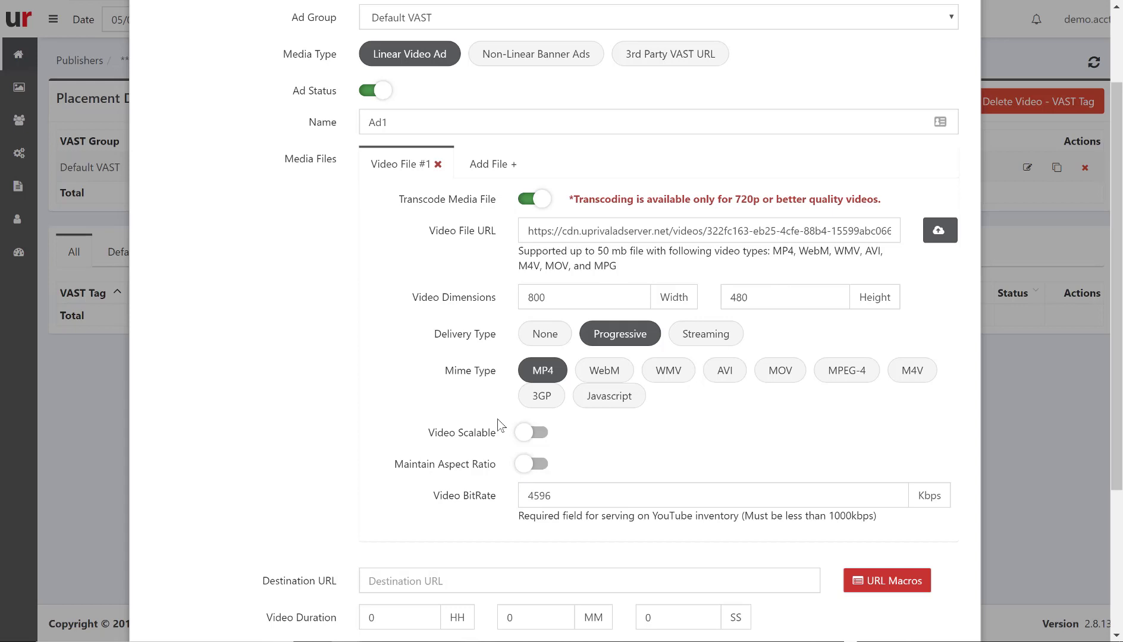
{"action": "left_click", "coordinate": [527, 437]}
{"action": "left_click", "coordinate": [527, 470]}
{"action": "left_click", "coordinate": [544, 436]}
- Enter uprival.com as the destination URL of the VAST tag
{"action": "scroll", "coordinate": [509, 440], "scroll_direction": "down", "scroll_amount": 1}
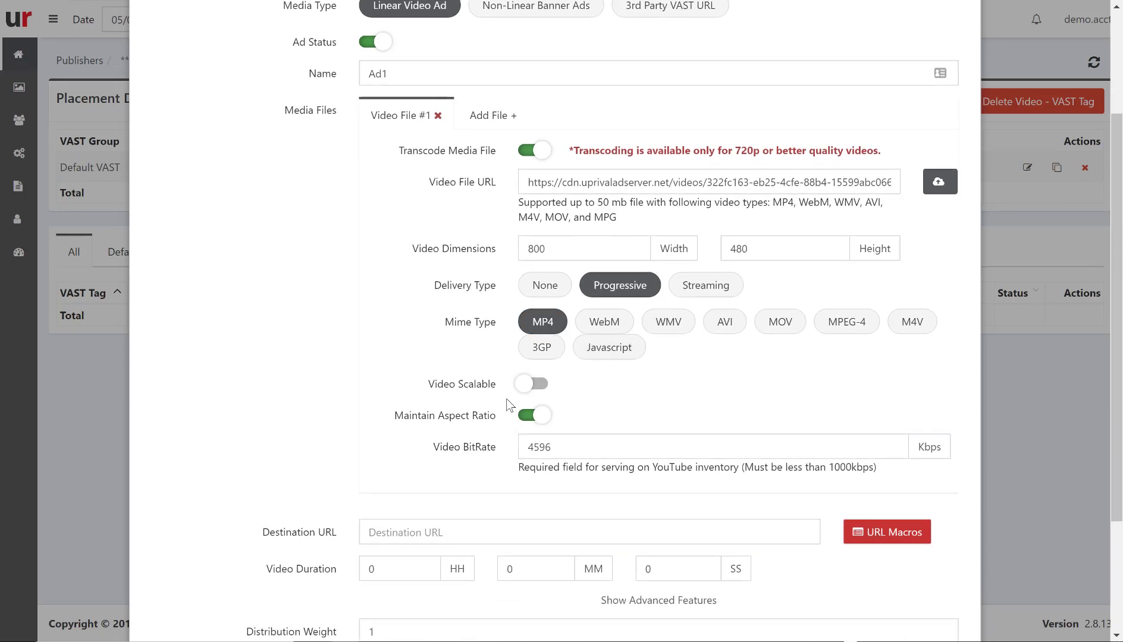
{"action": "scroll", "coordinate": [506, 399], "scroll_direction": "down", "scroll_amount": 2}
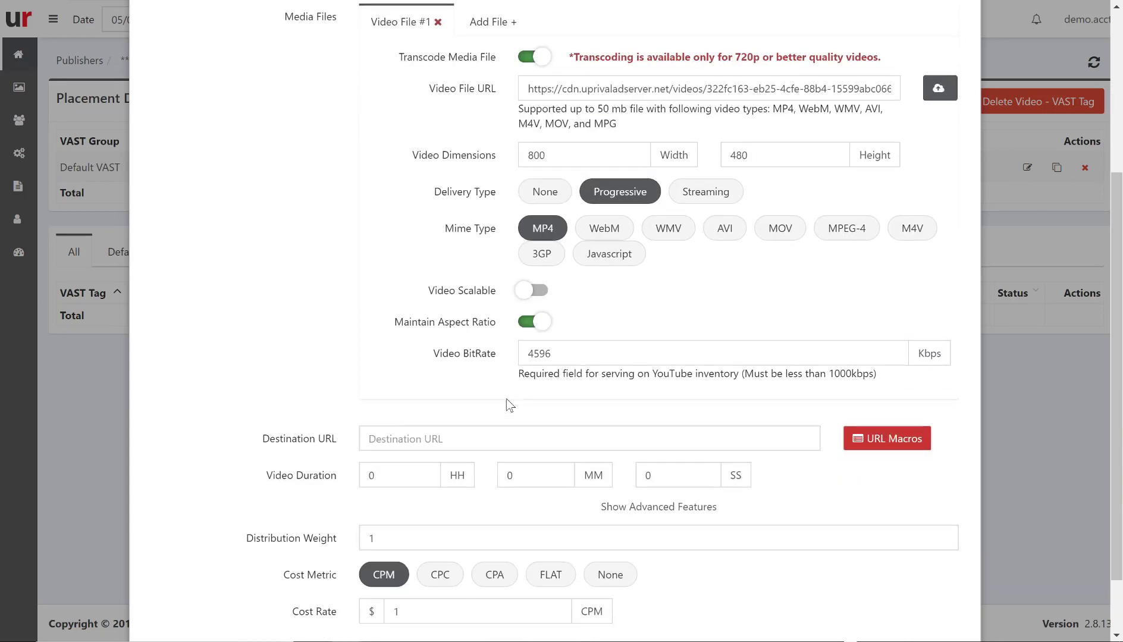
{"action": "left_click", "coordinate": [434, 433]}
{"action": "type", "text": "uprival"}
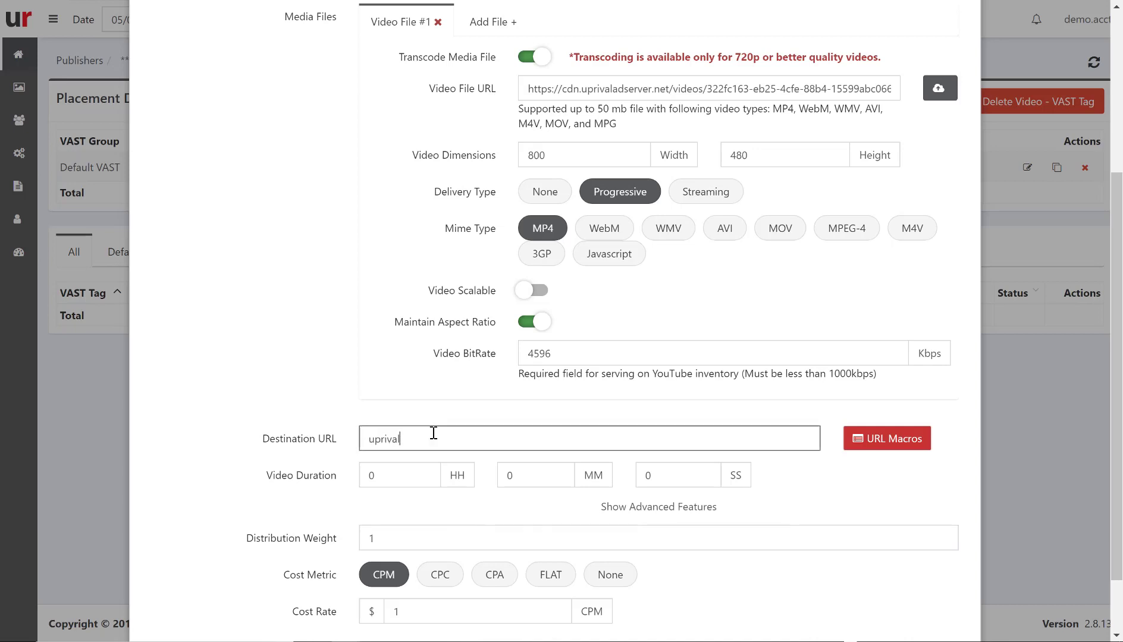
{"action": "type", "text": ".com"}
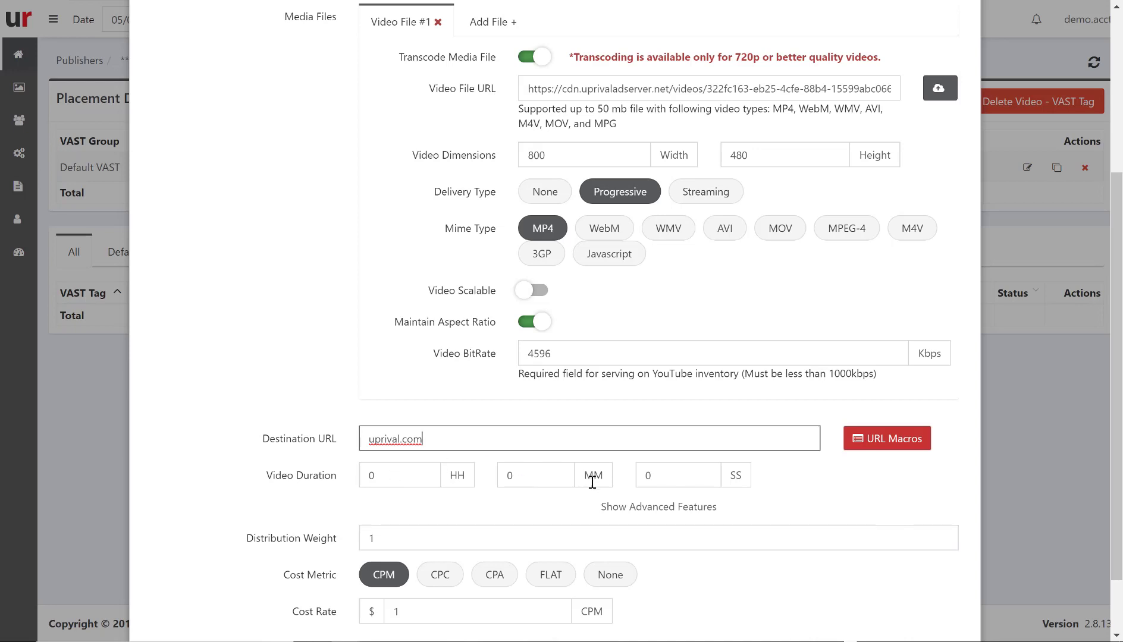
- Show the advanced features of the VAST tag
{"action": "left_click", "coordinate": [625, 508]}
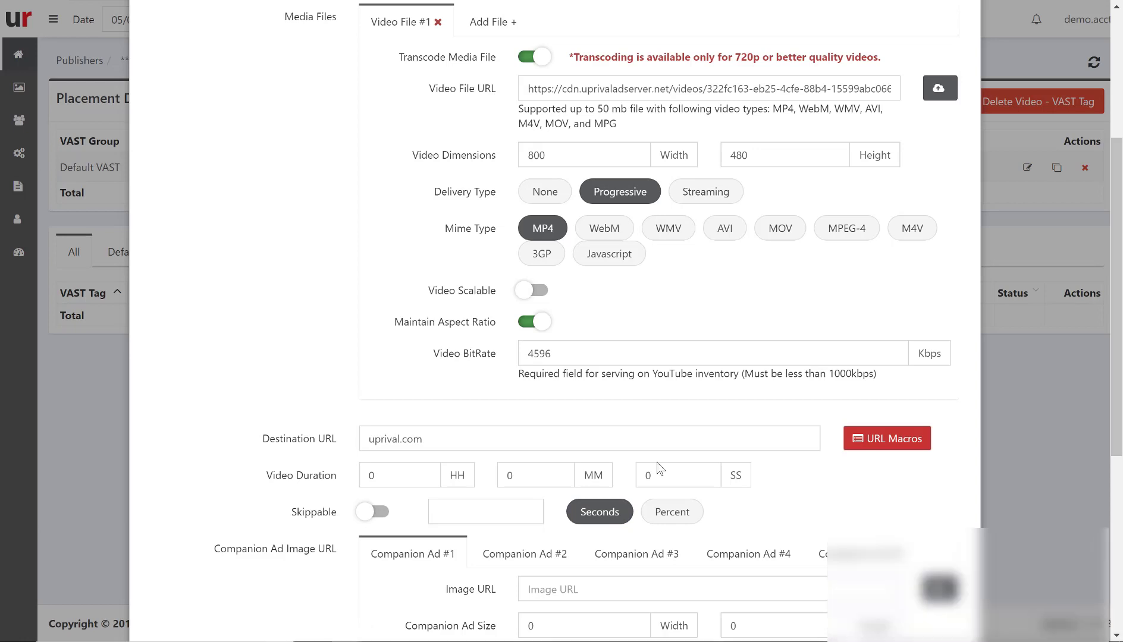
{"action": "scroll", "coordinate": [657, 467], "scroll_direction": "down", "scroll_amount": 2}
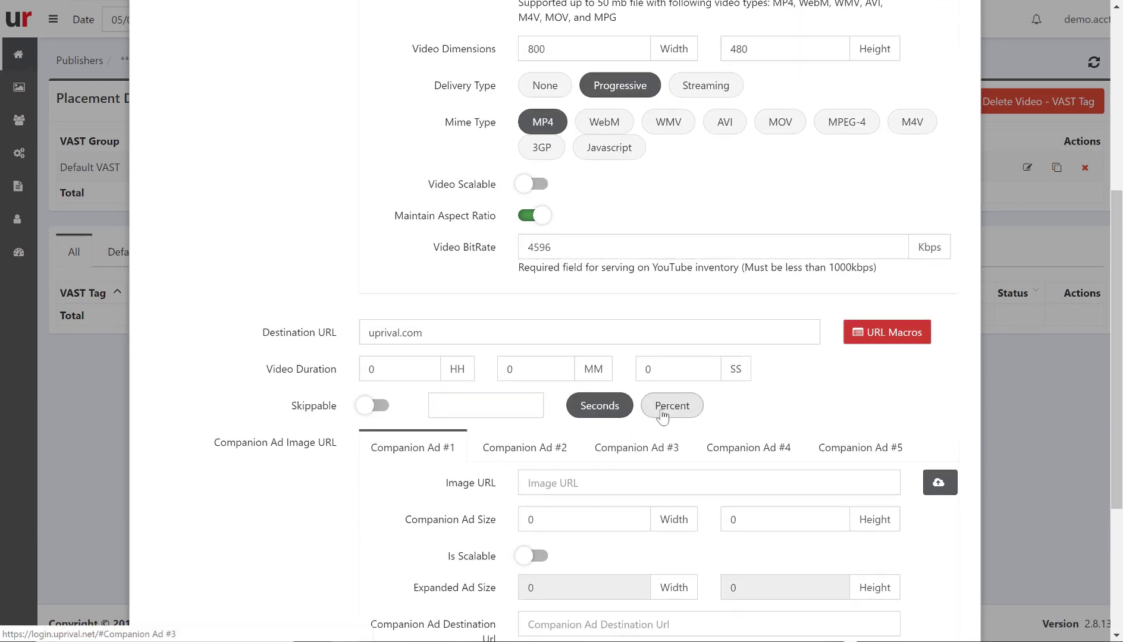
{"action": "scroll", "coordinate": [663, 416], "scroll_direction": "down", "scroll_amount": 1}
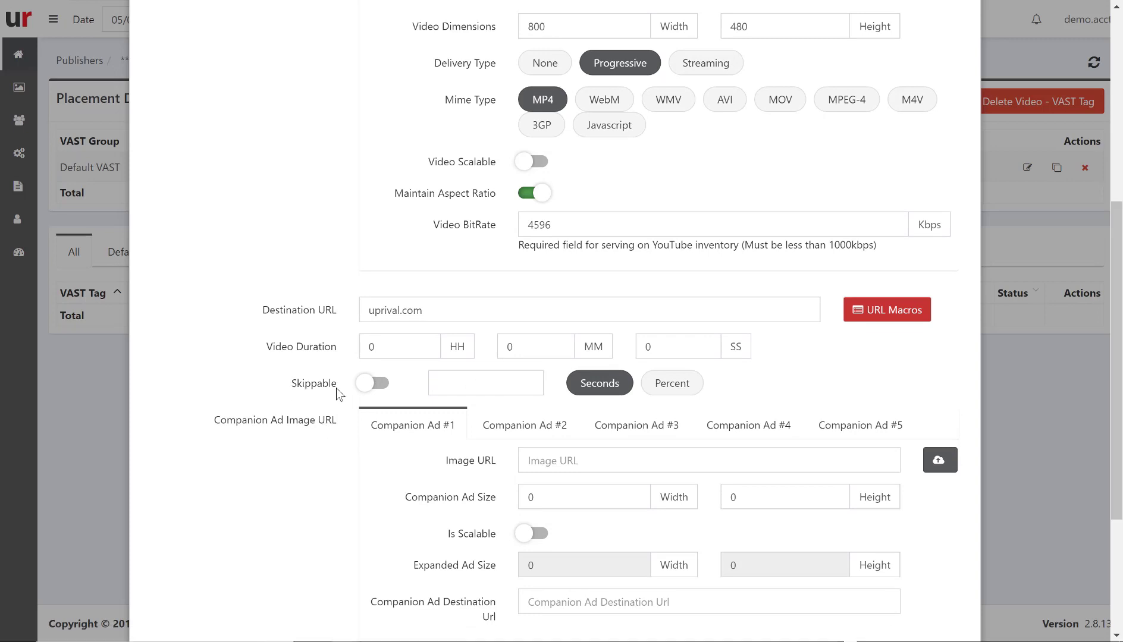
- Review the Skippable option, the Companion Ad #1 fields and the distribution and cost settings of the VAST tag
{"action": "left_click", "coordinate": [377, 386]}
{"action": "left_click", "coordinate": [378, 387]}
{"action": "scroll", "coordinate": [380, 440], "scroll_direction": "down", "scroll_amount": 1}
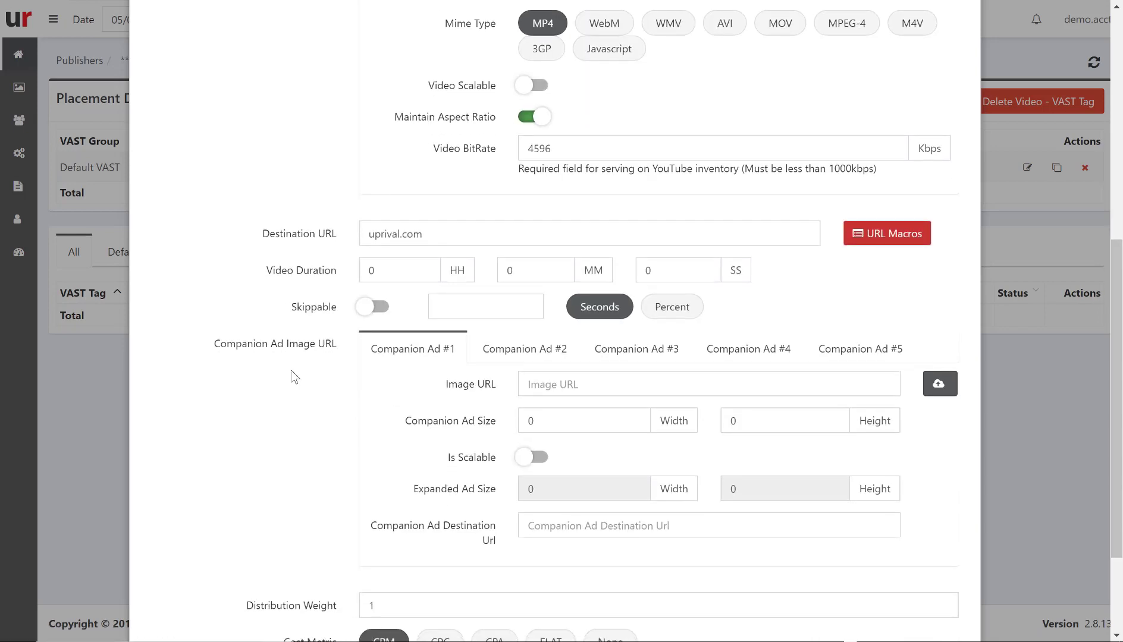
{"action": "left_click", "coordinate": [540, 384]}
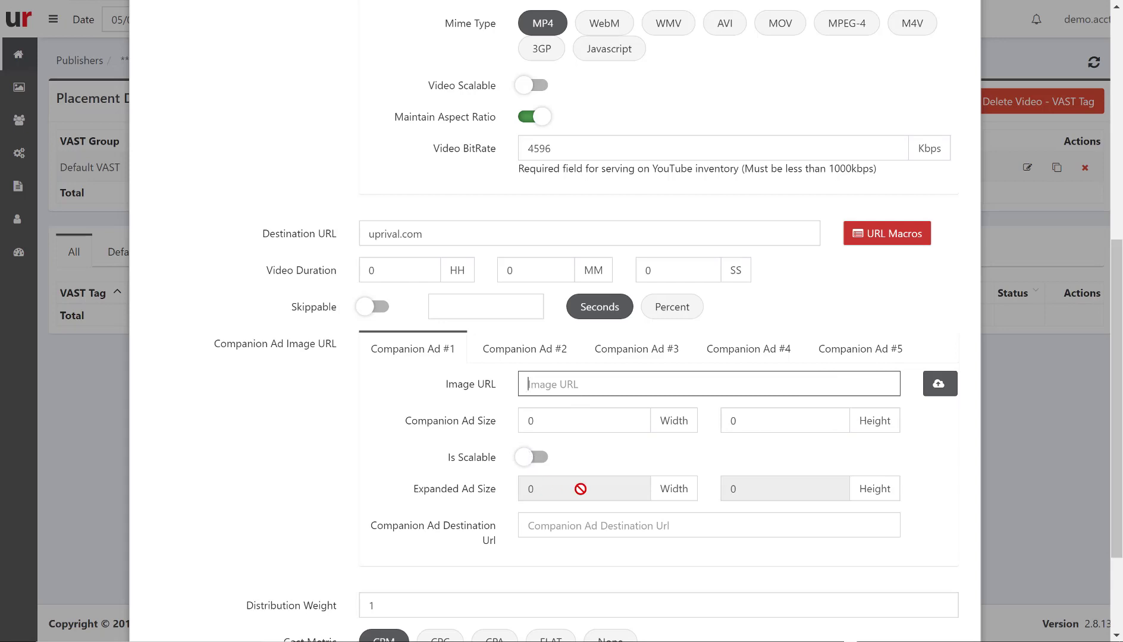
{"action": "left_click", "coordinate": [576, 528]}
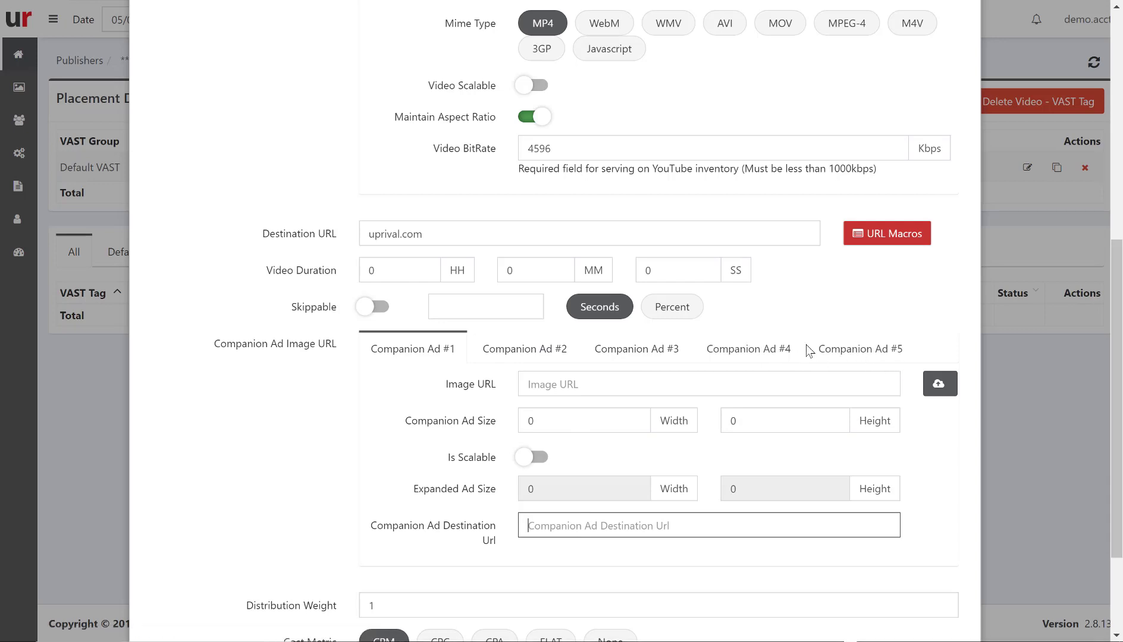
{"action": "scroll", "coordinate": [404, 419], "scroll_direction": "down", "scroll_amount": 2}
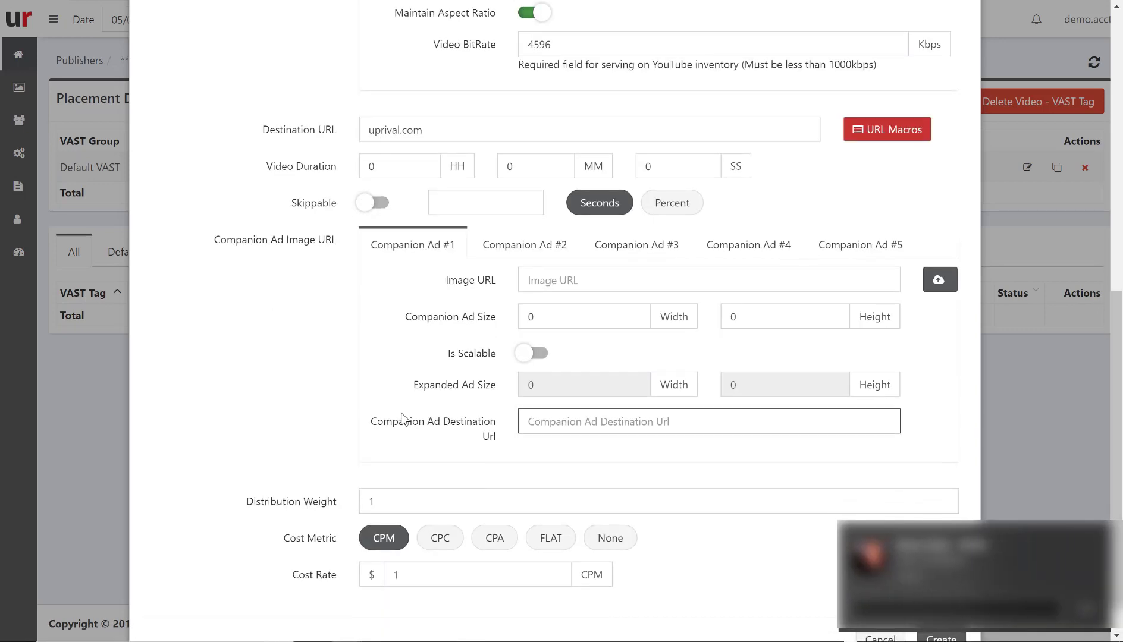
{"action": "left_click", "coordinate": [1099, 537]}
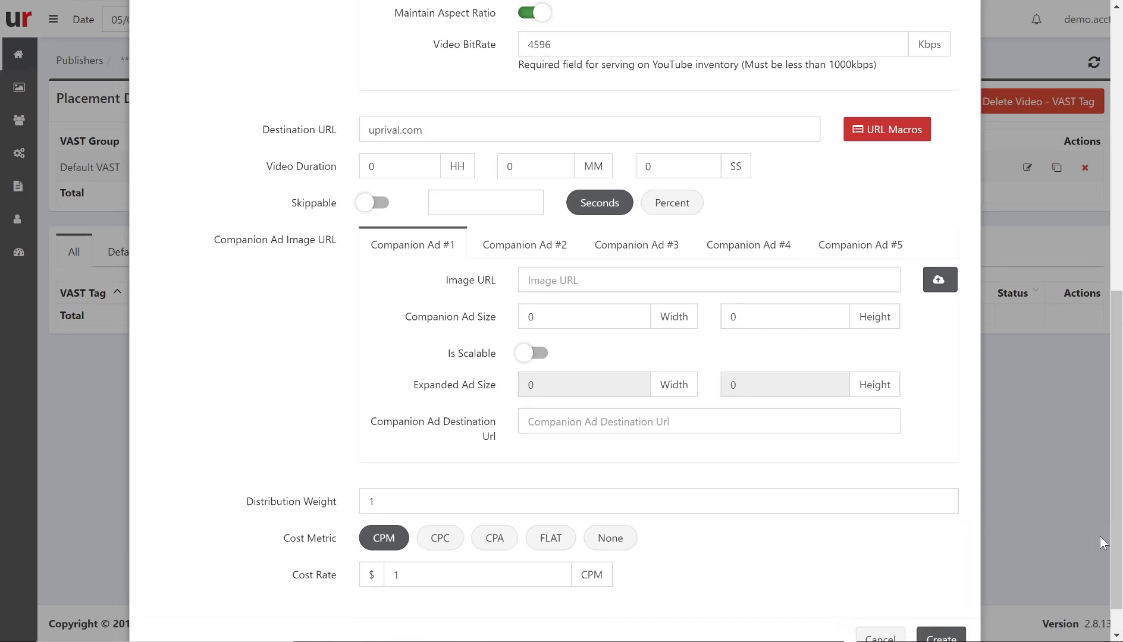
- Check the completed settings of the linear video ad Ad1 and create the VAST tag
{"action": "scroll", "coordinate": [479, 442], "scroll_direction": "down", "scroll_amount": 1}
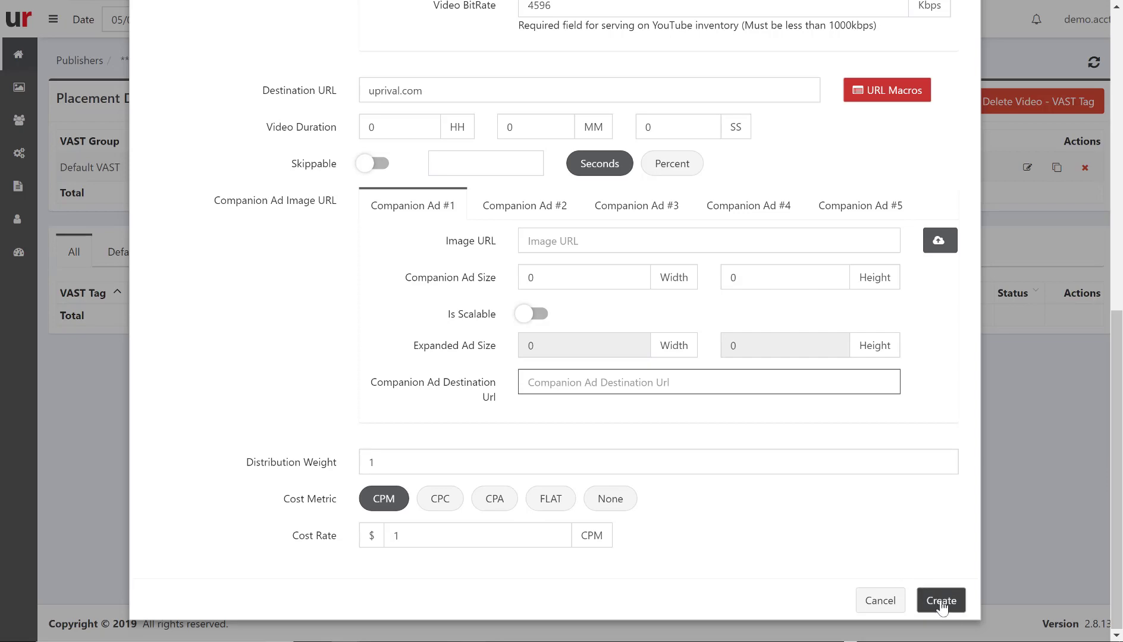
{"action": "scroll", "coordinate": [449, 305], "scroll_direction": "up", "scroll_amount": 10}
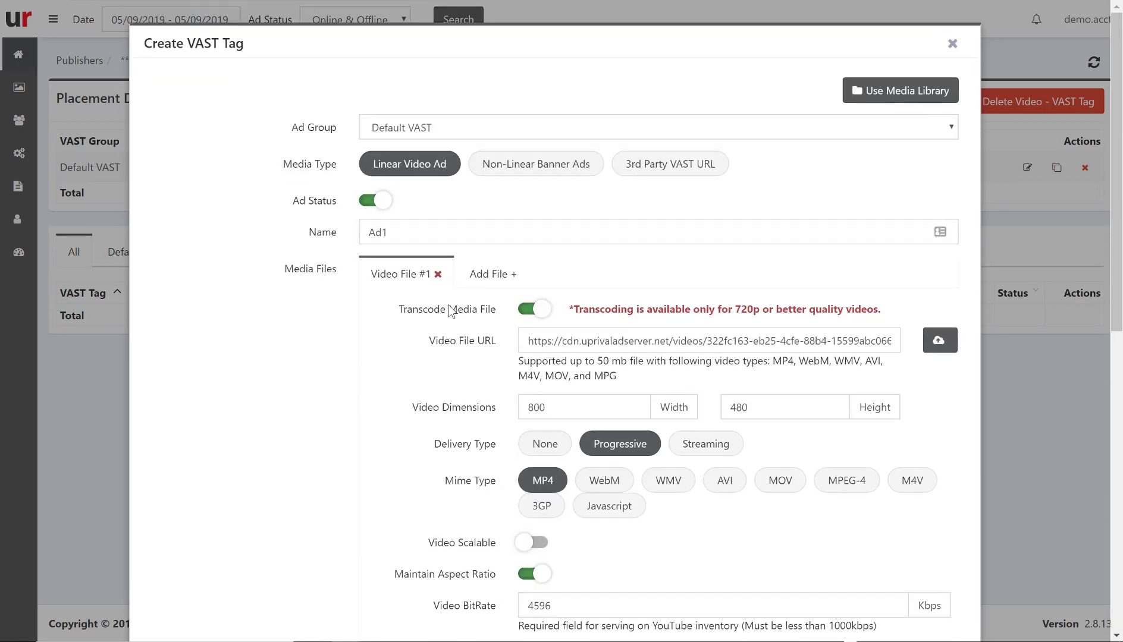
{"action": "scroll", "coordinate": [448, 305], "scroll_direction": "down", "scroll_amount": 10}
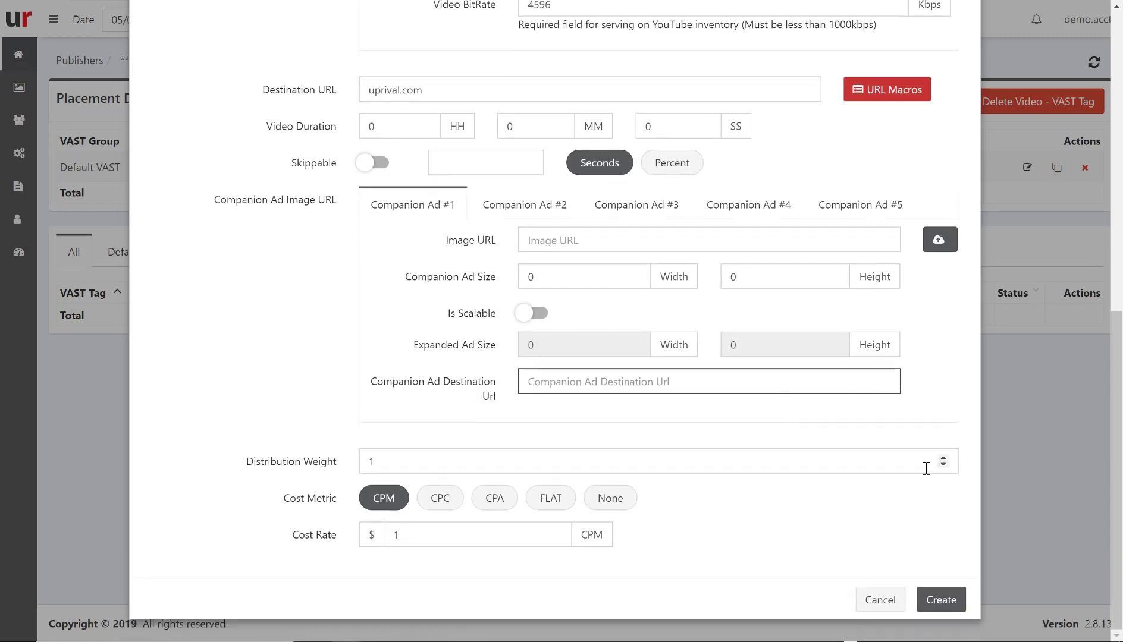
{"action": "left_click", "coordinate": [933, 607]}
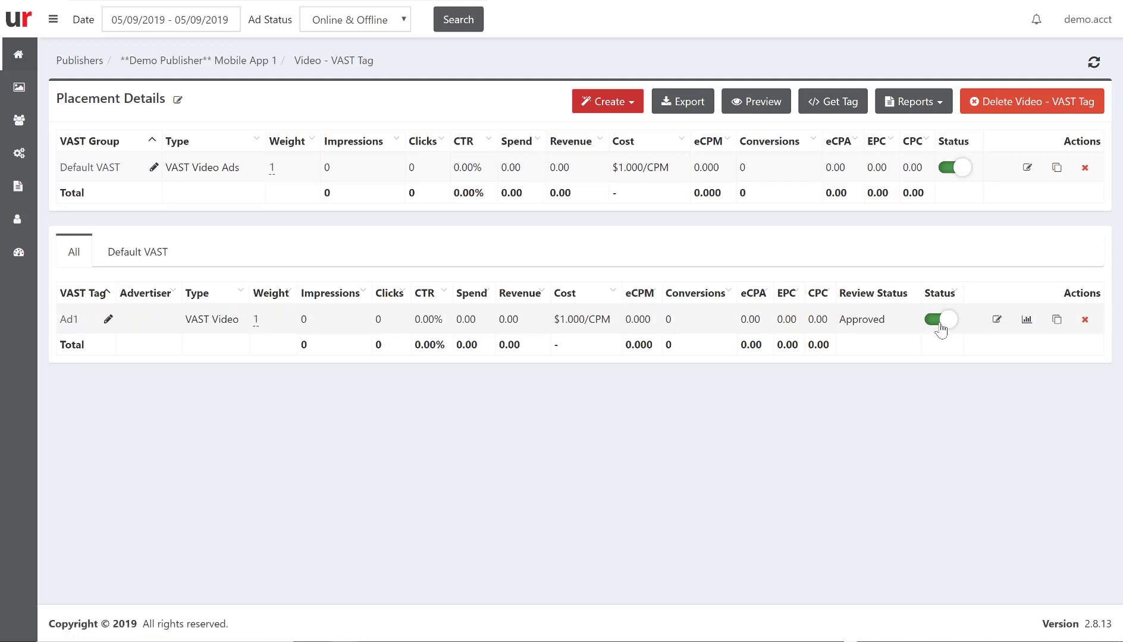
- Start another VAST tag in the placement and set its media type to Non-Linear Banner Ads
{"action": "left_click", "coordinate": [619, 108]}
{"action": "left_click", "coordinate": [618, 165]}
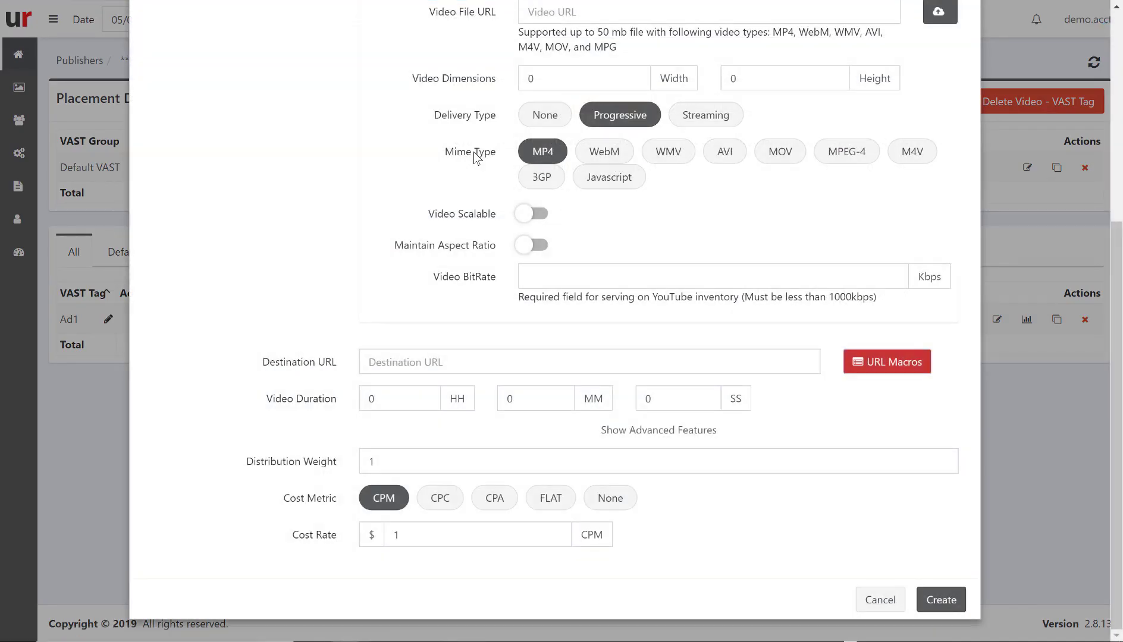
{"action": "scroll", "coordinate": [464, 181], "scroll_direction": "up", "scroll_amount": 5}
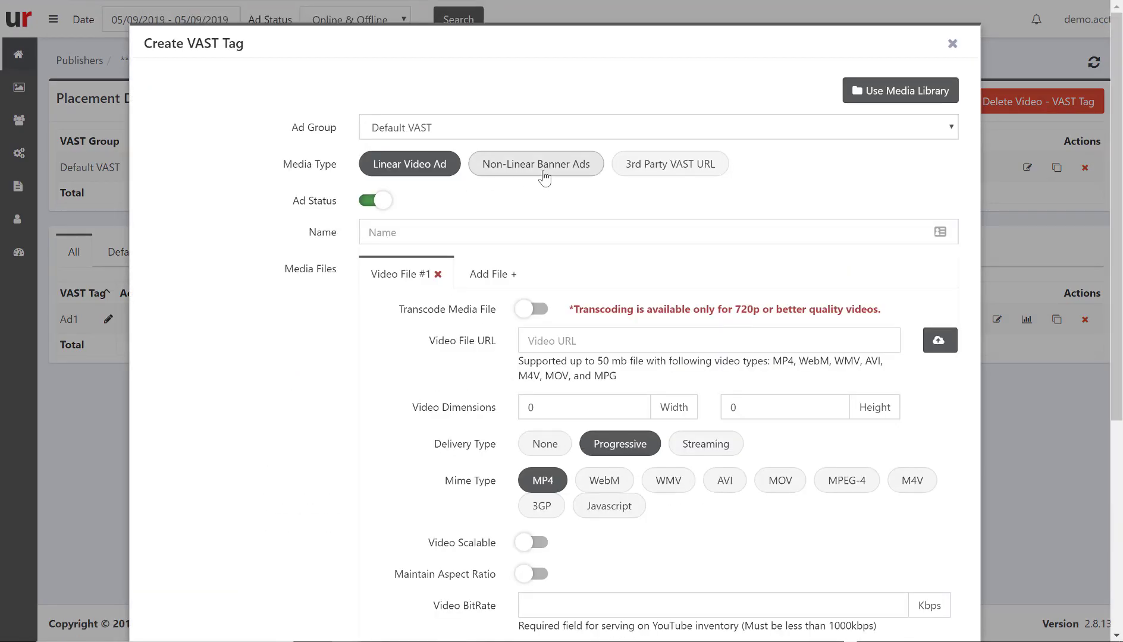
{"action": "left_click", "coordinate": [543, 172]}
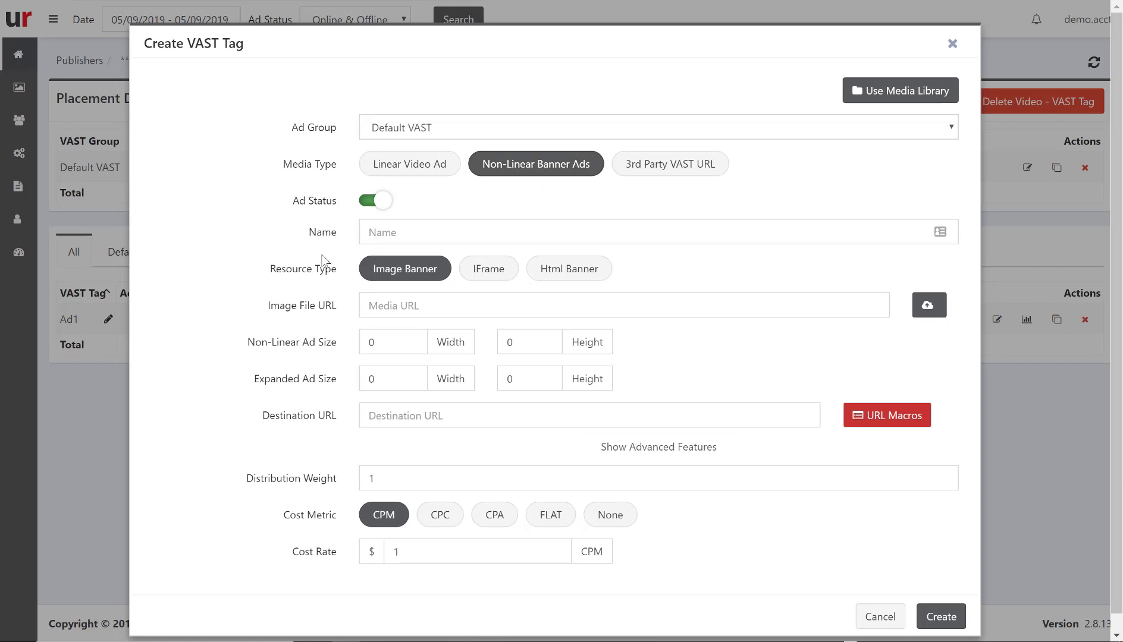
{"action": "scroll", "coordinate": [306, 240], "scroll_direction": "down", "scroll_amount": 1}
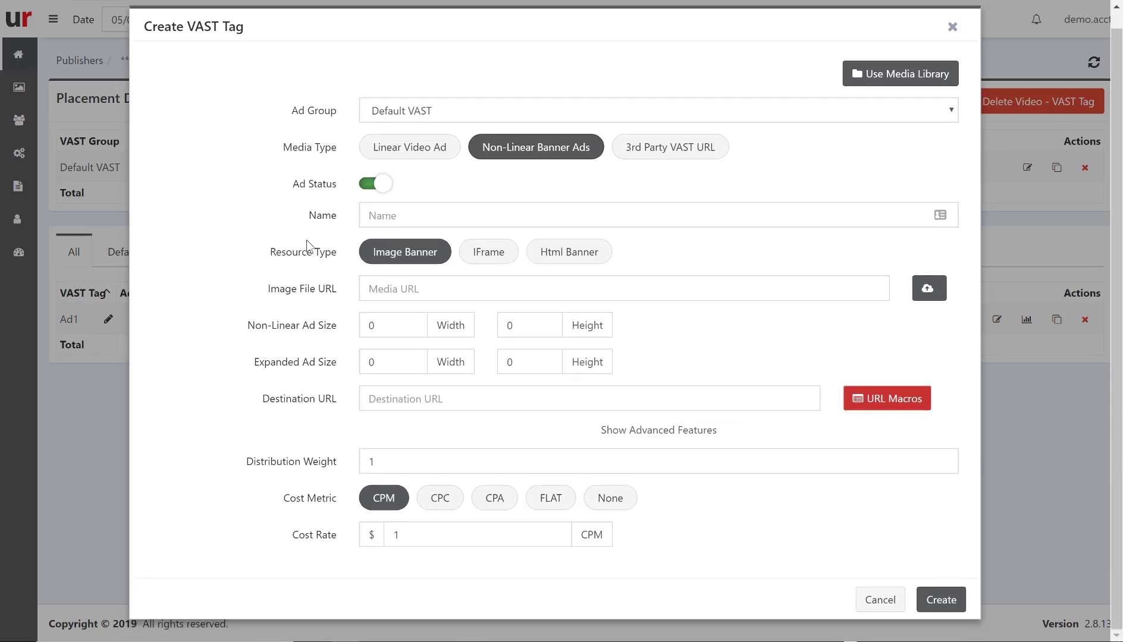
{"action": "left_click", "coordinate": [397, 221]}
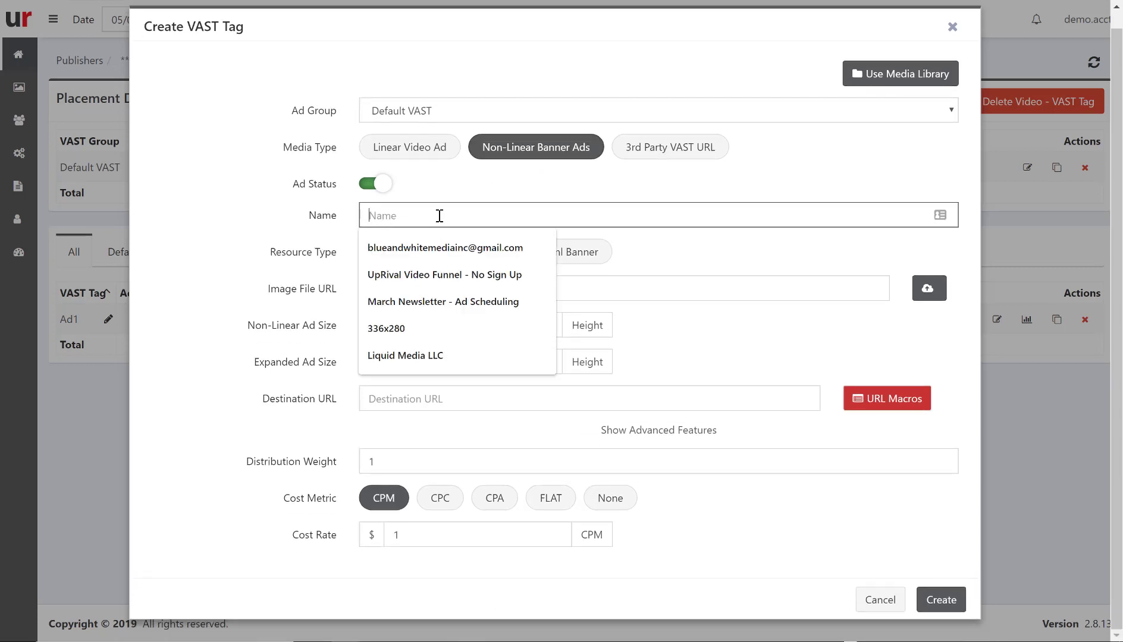
{"action": "left_click", "coordinate": [249, 259]}
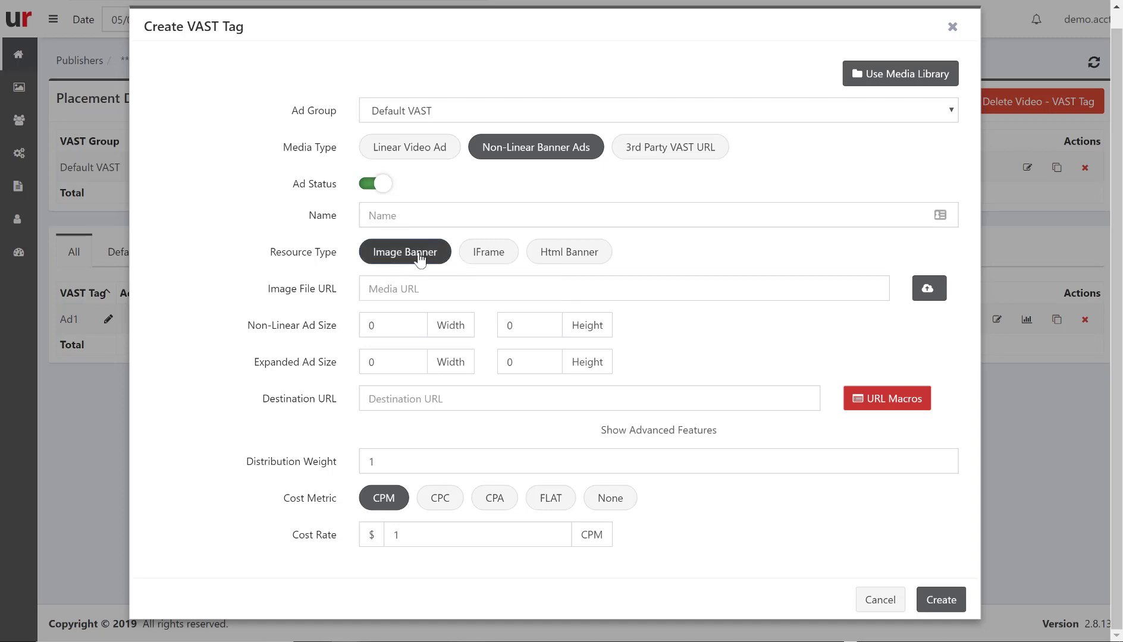
- Compare the fields of the IFrame and Html Banner resource types and return the tag to Image Banner
{"action": "left_click", "coordinate": [485, 256]}
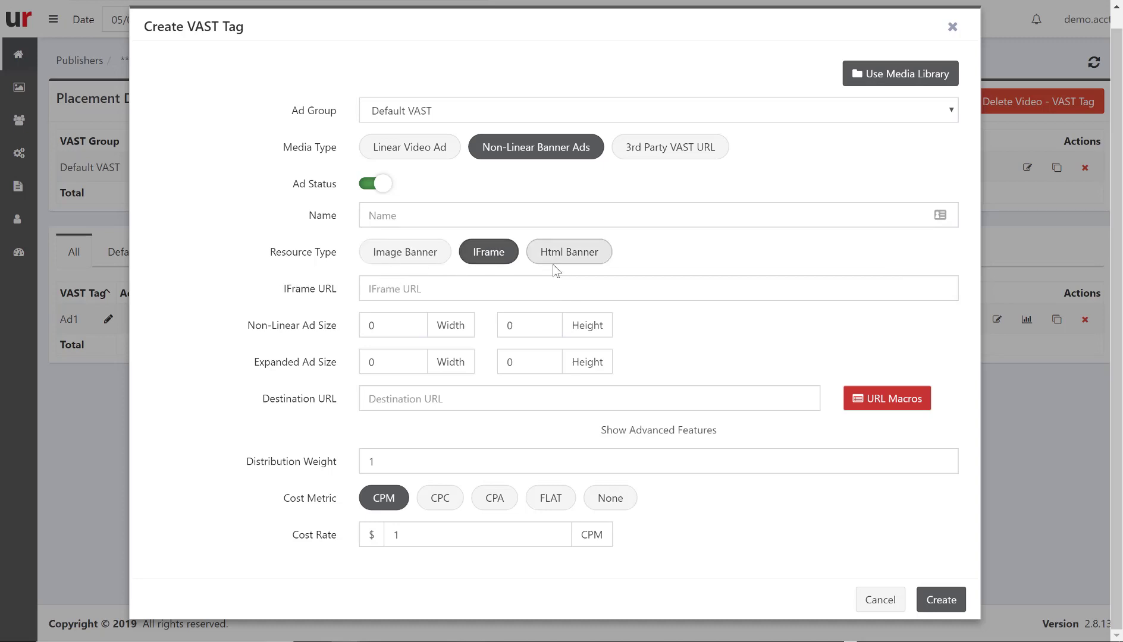
{"action": "left_click", "coordinate": [571, 267]}
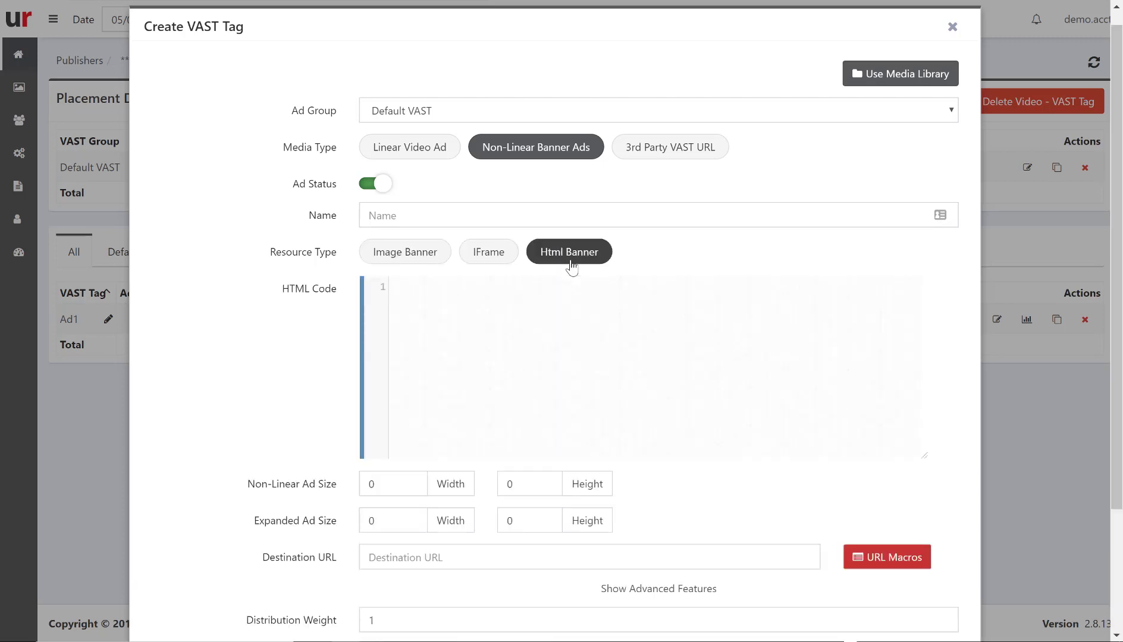
{"action": "scroll", "coordinate": [571, 267], "scroll_direction": "down", "scroll_amount": 1}
{"action": "left_click", "coordinate": [463, 255]}
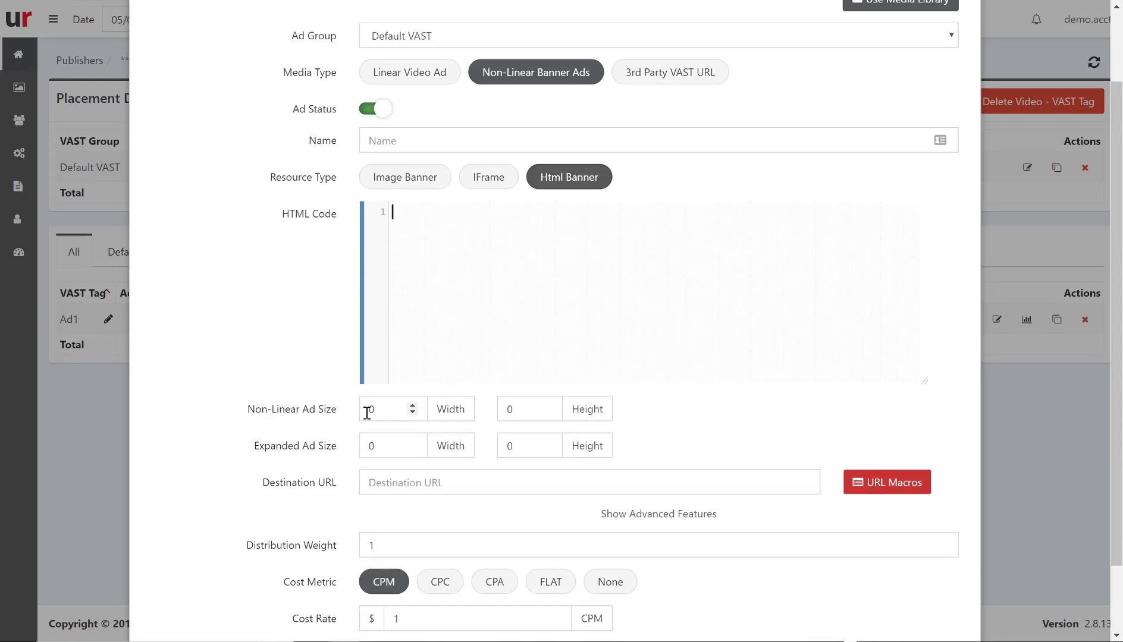
{"action": "left_click", "coordinate": [475, 184]}
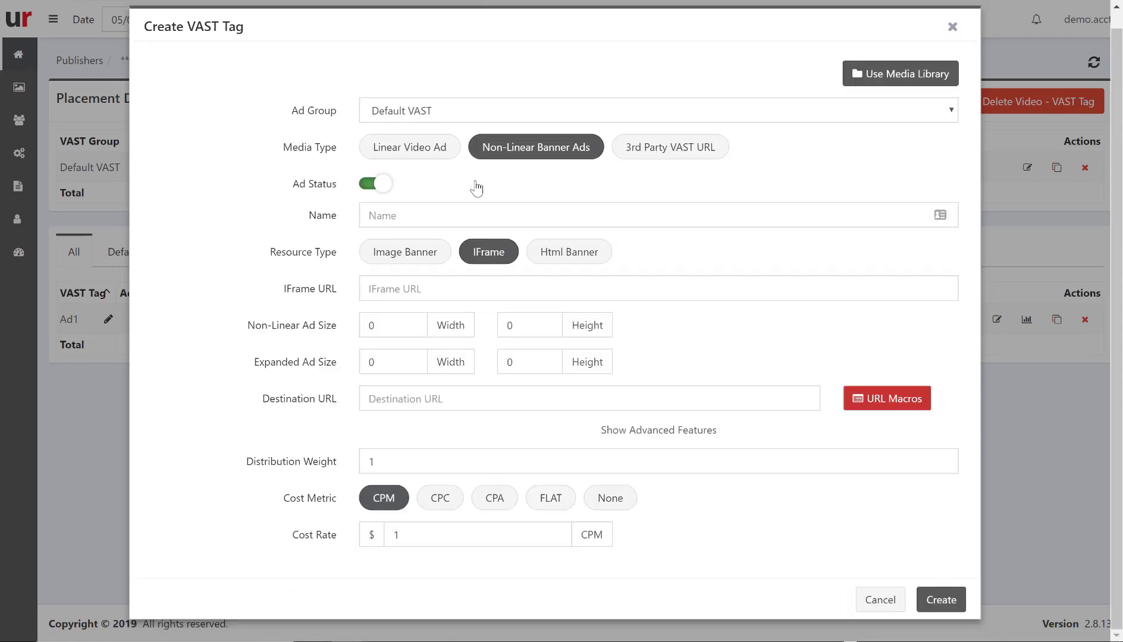
{"action": "left_click", "coordinate": [389, 256]}
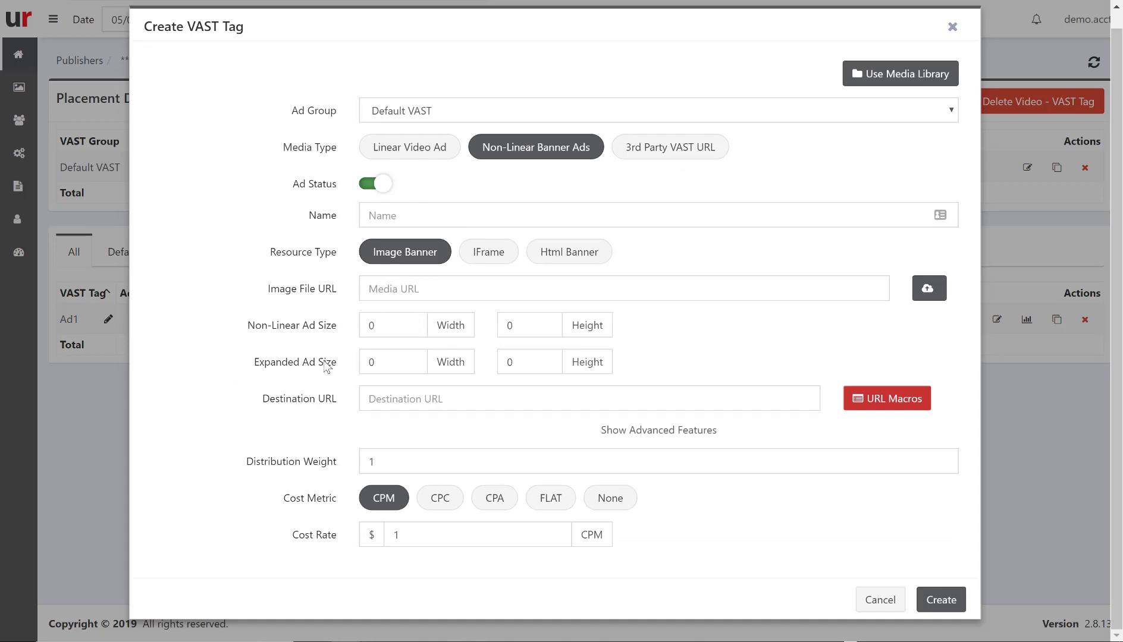
- Review the advanced features and companion ad fields of the non-linear banner tag and cancel its creation
{"action": "left_click", "coordinate": [413, 401]}
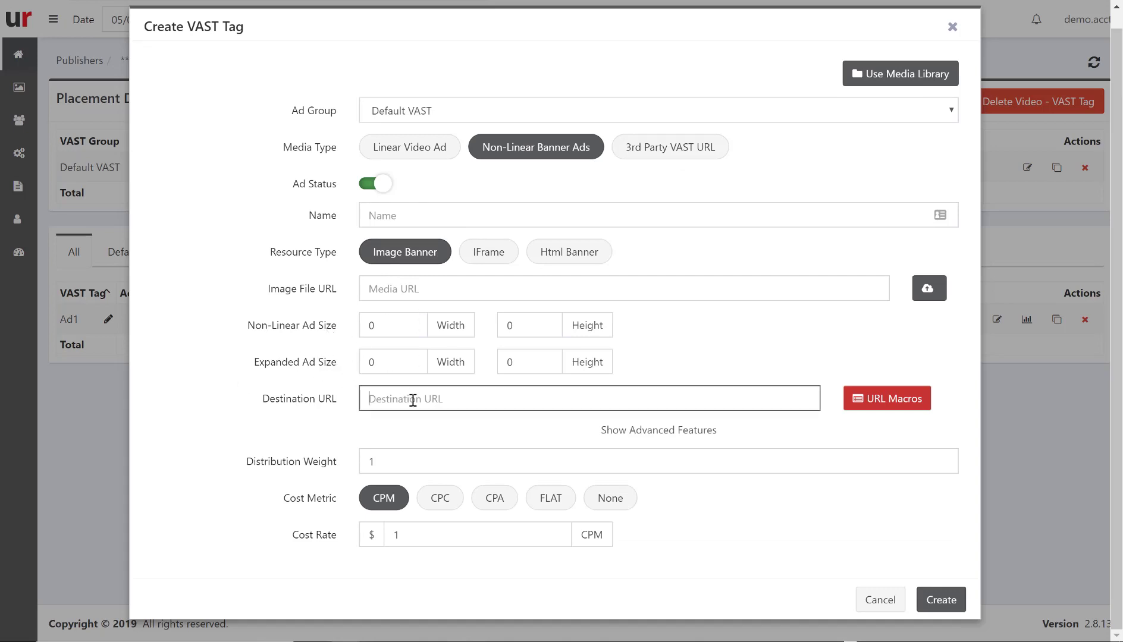
{"action": "left_click", "coordinate": [662, 437]}
{"action": "scroll", "coordinate": [661, 437], "scroll_direction": "down", "scroll_amount": 3}
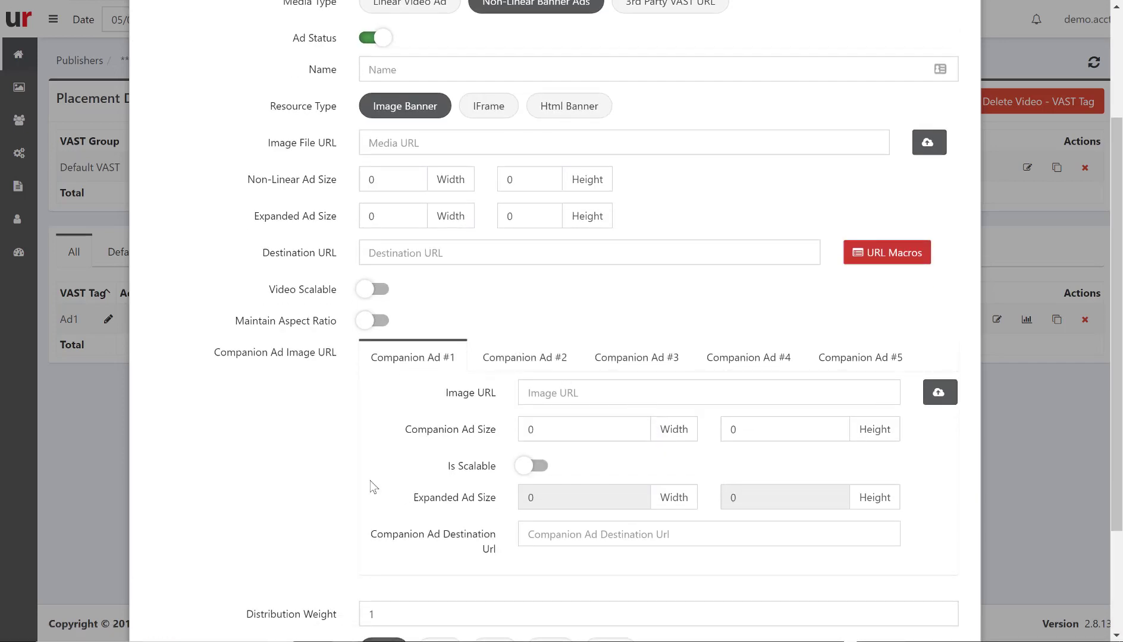
{"action": "scroll", "coordinate": [491, 421], "scroll_direction": "up", "scroll_amount": 1}
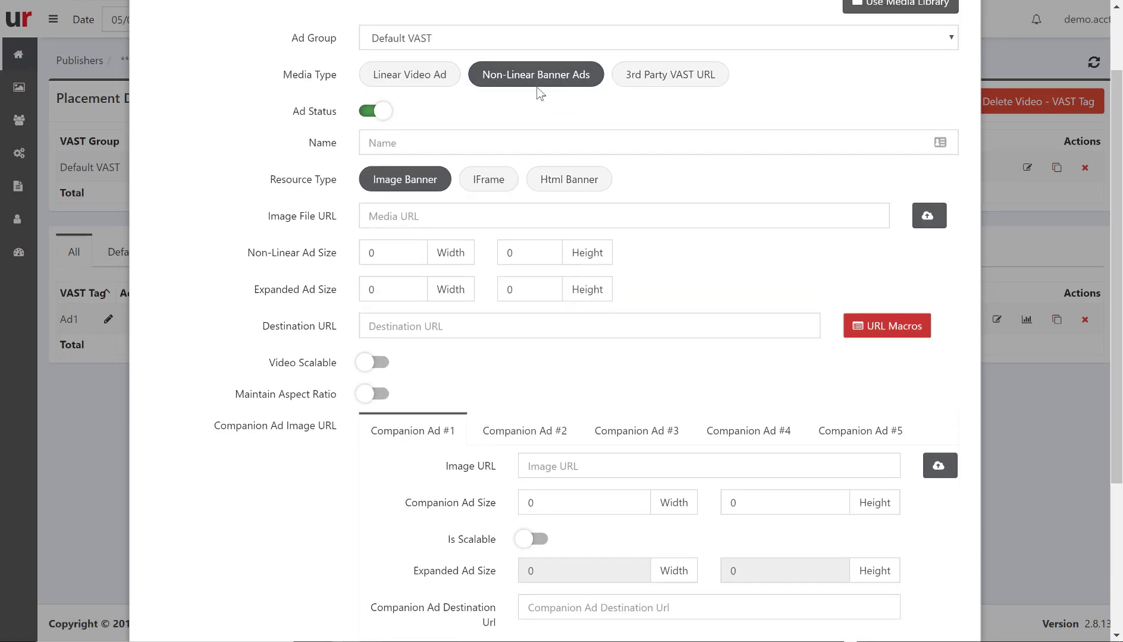
{"action": "scroll", "coordinate": [360, 333], "scroll_direction": "down", "scroll_amount": 3}
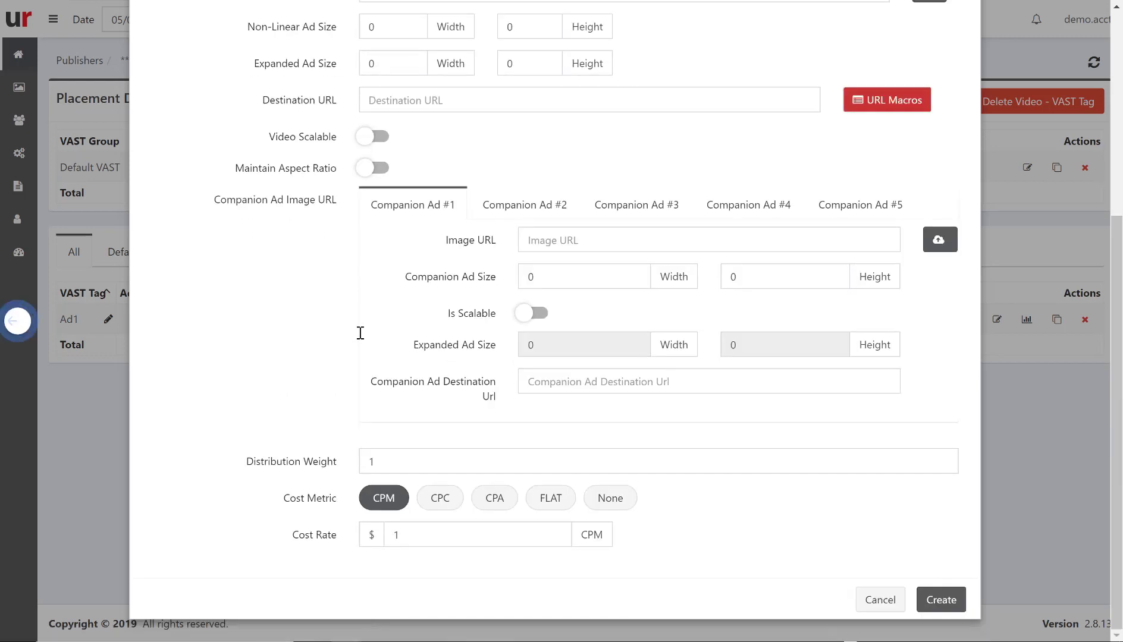
{"action": "left_click", "coordinate": [879, 599]}
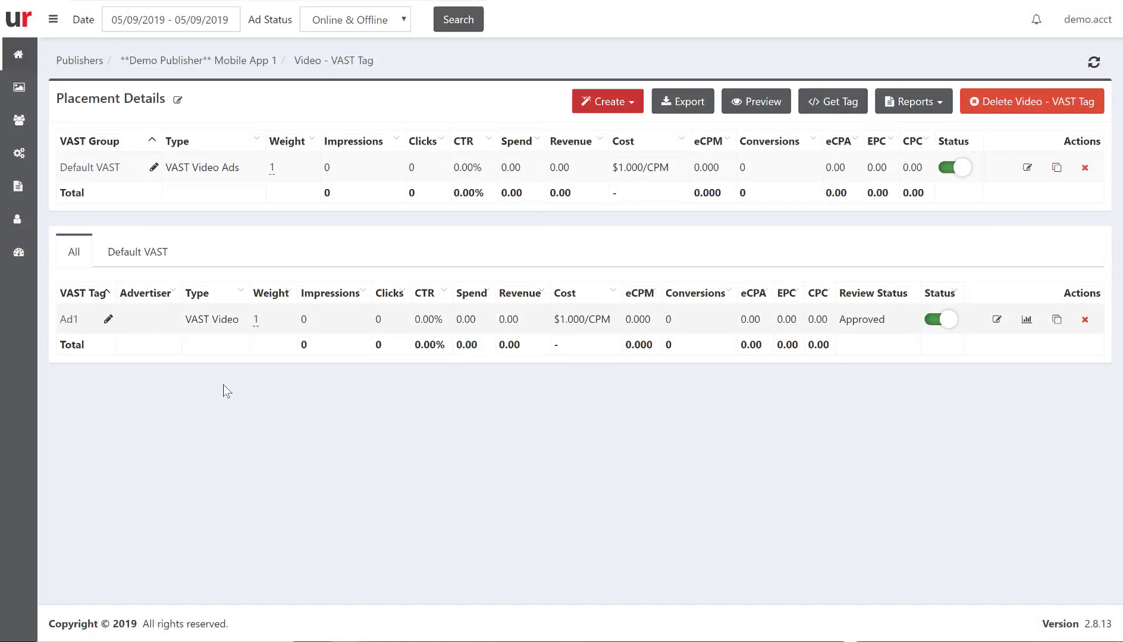
- Open the Ad1 VAST tag for editing and review its general settings and media files
{"action": "left_click", "coordinate": [997, 320]}
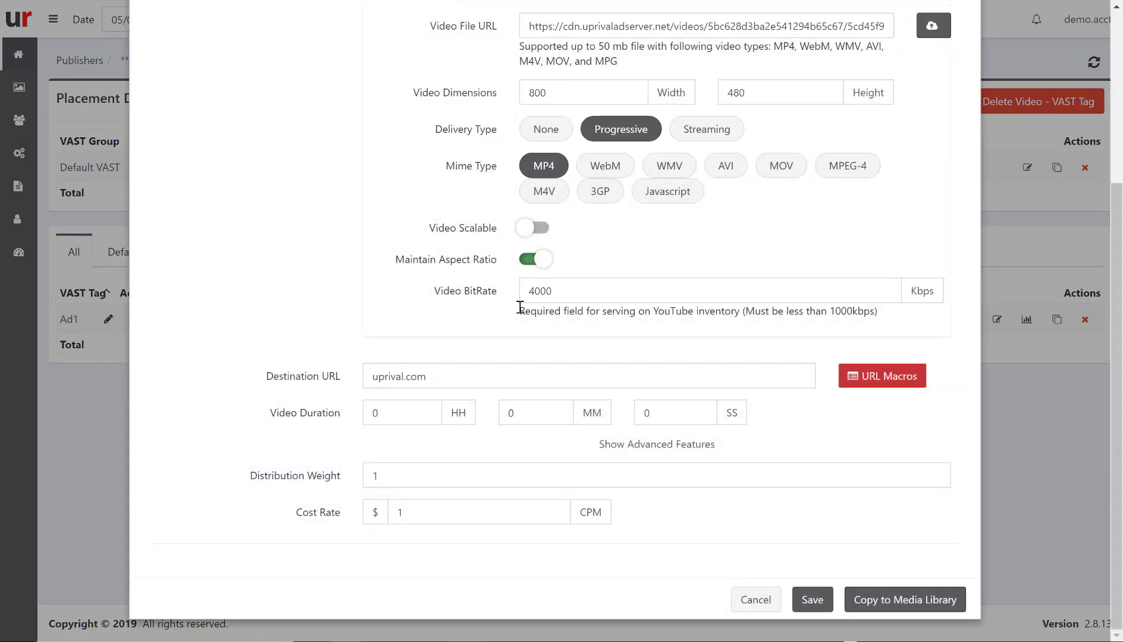
{"action": "scroll", "coordinate": [520, 308], "scroll_direction": "up", "scroll_amount": 4}
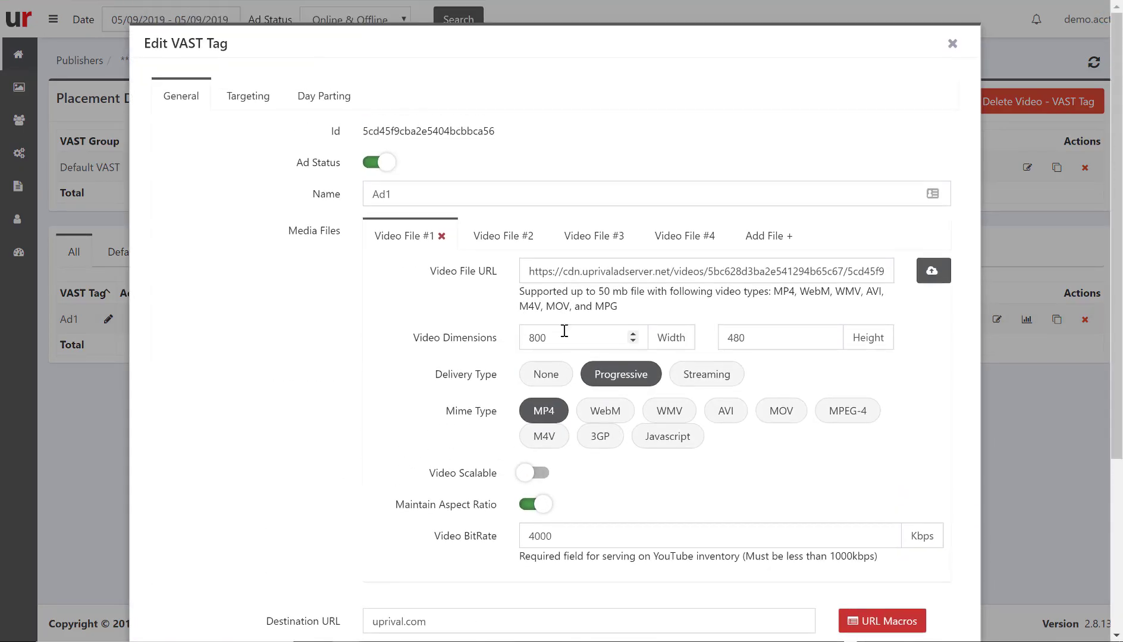
{"action": "scroll", "coordinate": [398, 384], "scroll_direction": "down", "scroll_amount": 1}
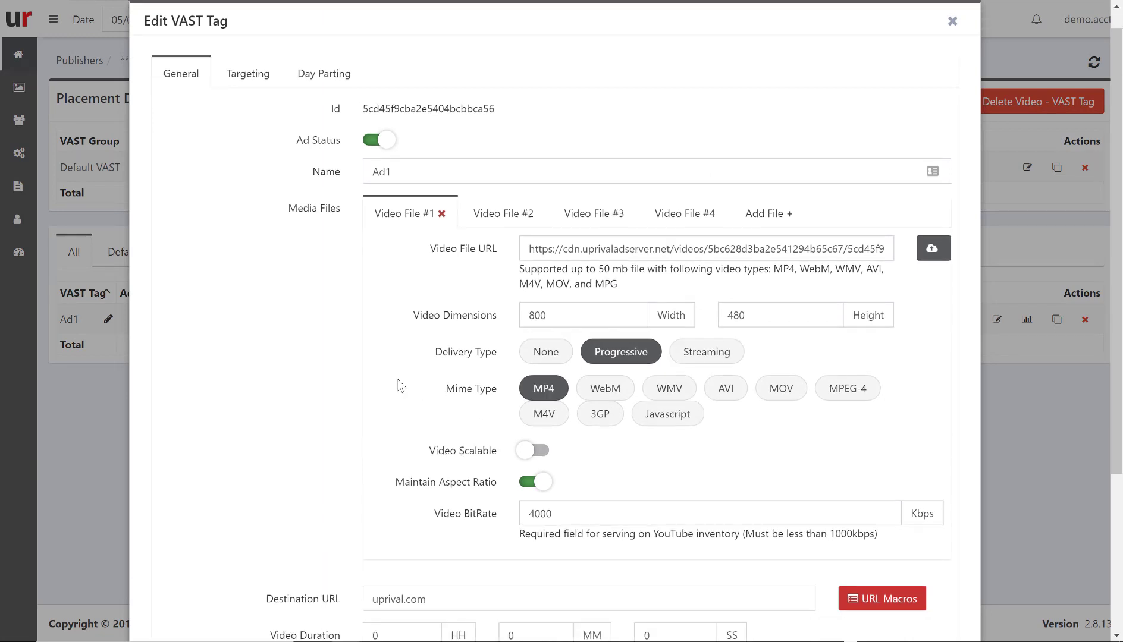
{"action": "scroll", "coordinate": [401, 387], "scroll_direction": "down", "scroll_amount": 3}
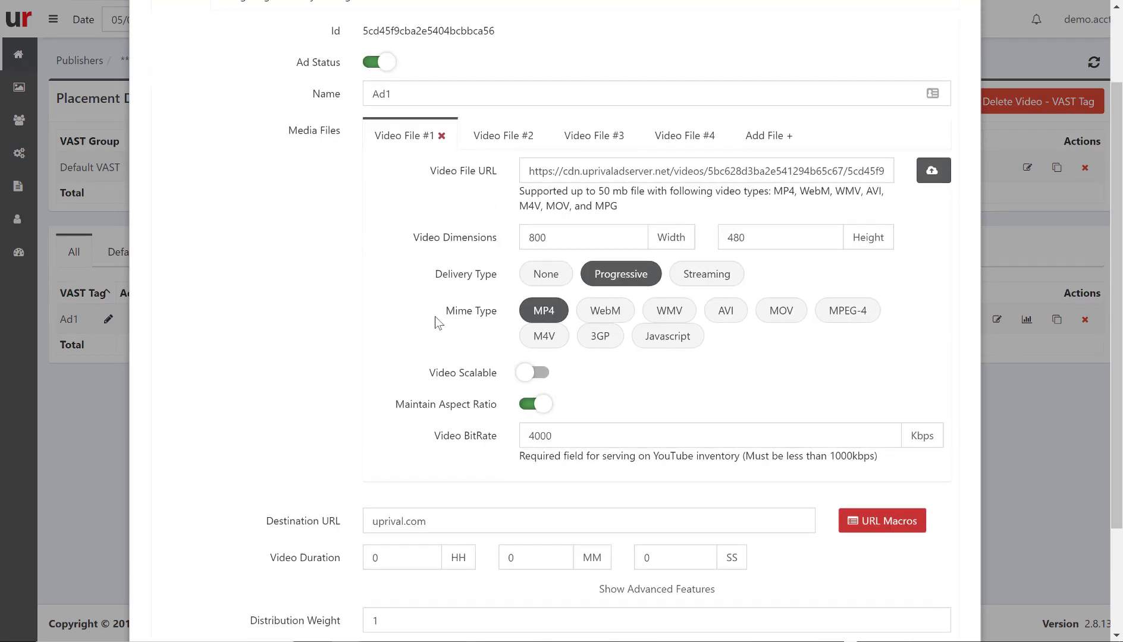
- Try the Javascript mime type on Video File #1, examine the Ad Parameters options, and discard the edit of Ad1
{"action": "left_click", "coordinate": [689, 330]}
{"action": "scroll", "coordinate": [688, 330], "scroll_direction": "down", "scroll_amount": 4}
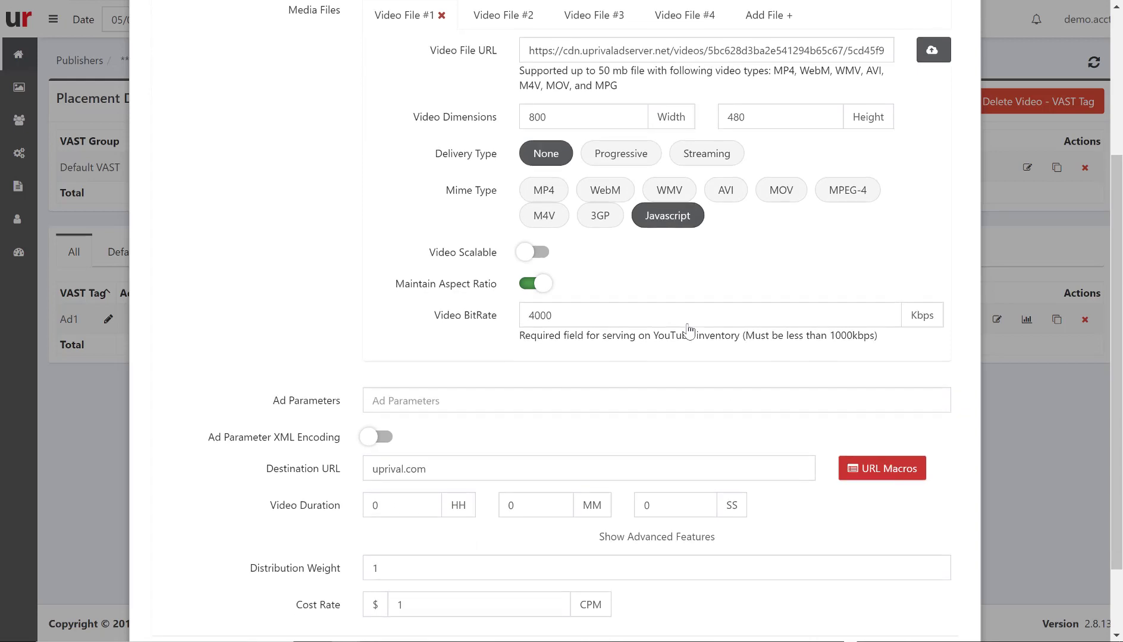
{"action": "scroll", "coordinate": [689, 330], "scroll_direction": "down", "scroll_amount": 3}
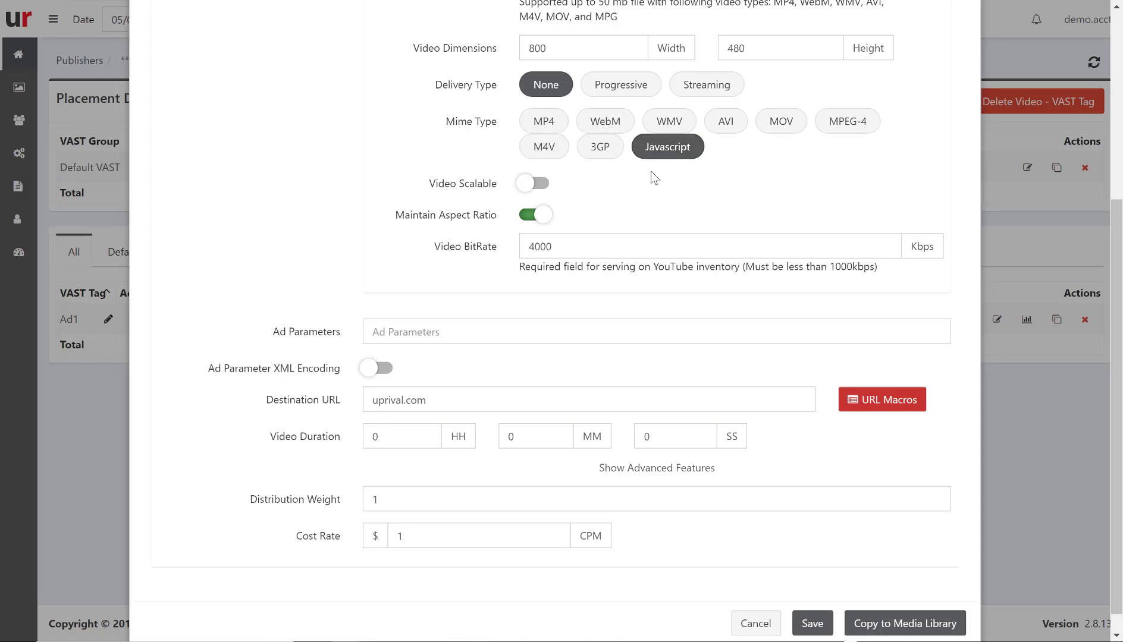
{"action": "scroll", "coordinate": [672, 155], "scroll_direction": "up", "scroll_amount": 1}
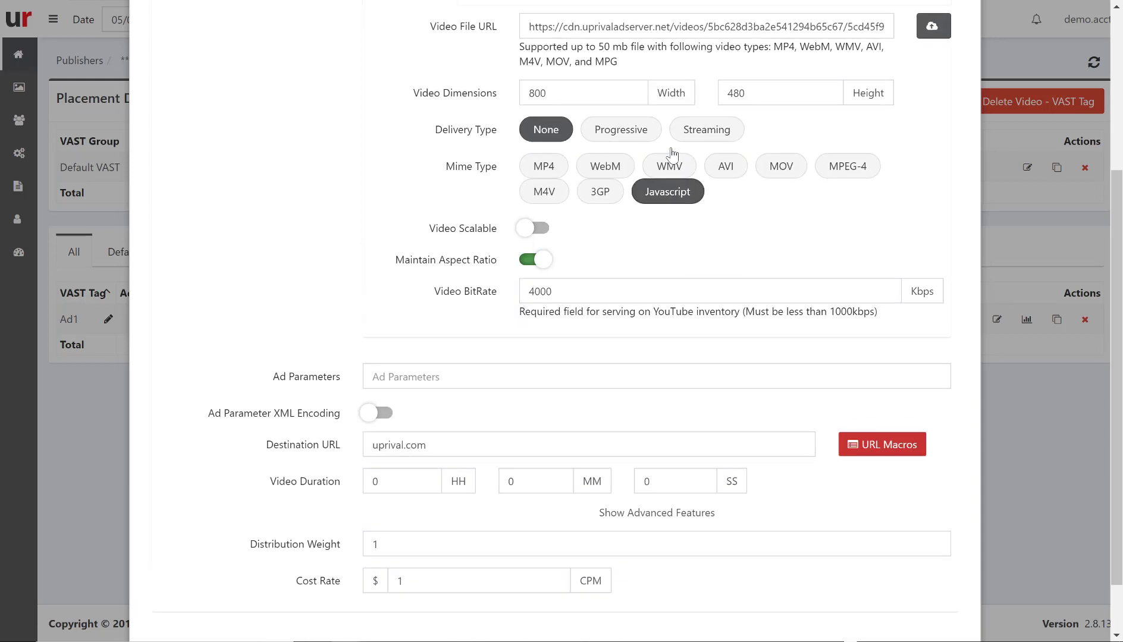
{"action": "scroll", "coordinate": [674, 156], "scroll_direction": "down", "scroll_amount": 2}
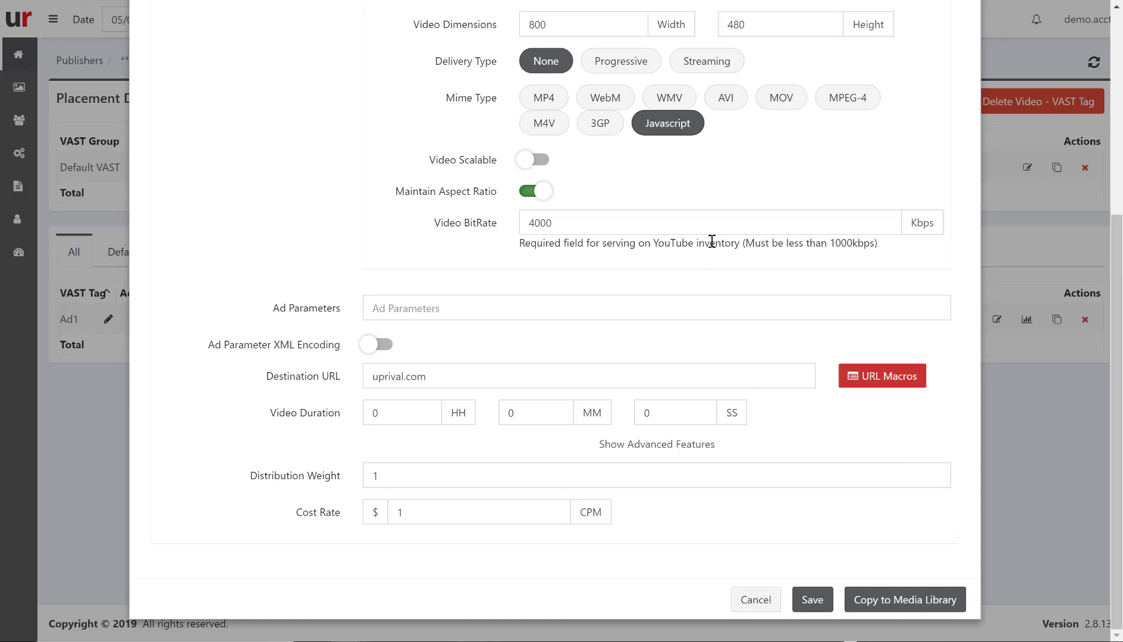
{"action": "left_click", "coordinate": [754, 599]}
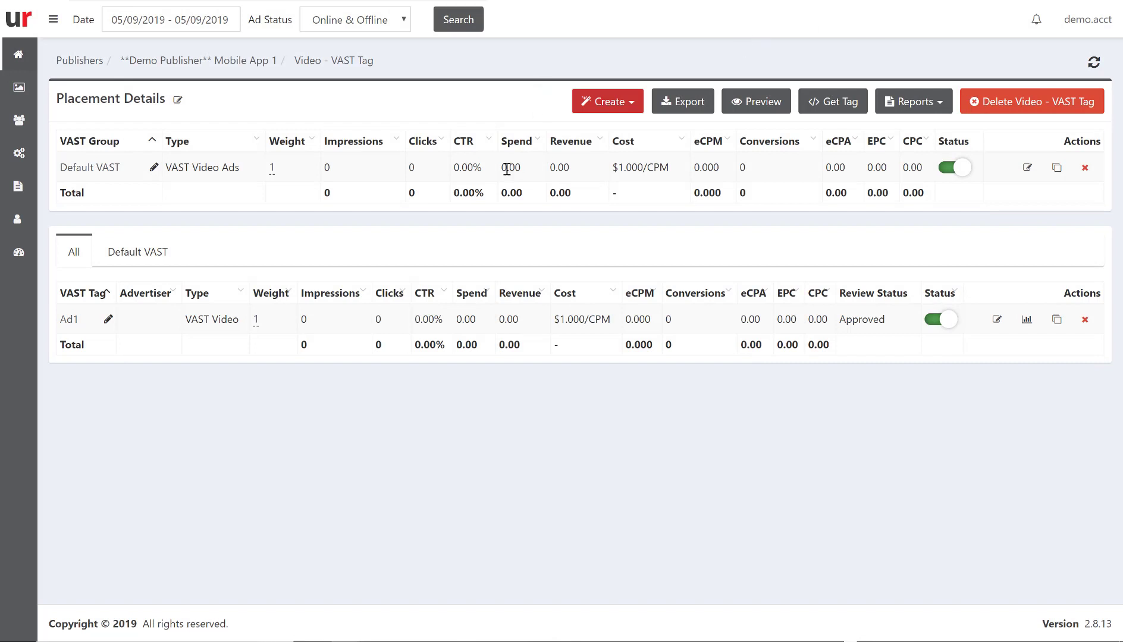
- Get the tag of the Video - VAST Tag placement with URL-stats and SubId enabled
{"action": "left_click", "coordinate": [839, 105]}
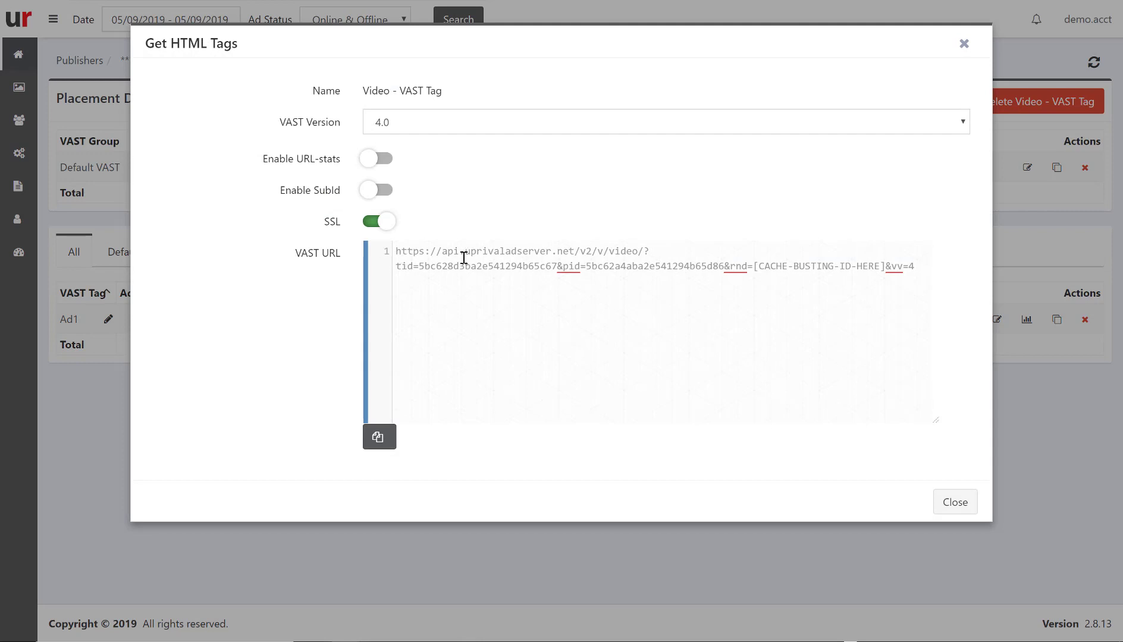
{"action": "left_click", "coordinate": [375, 159]}
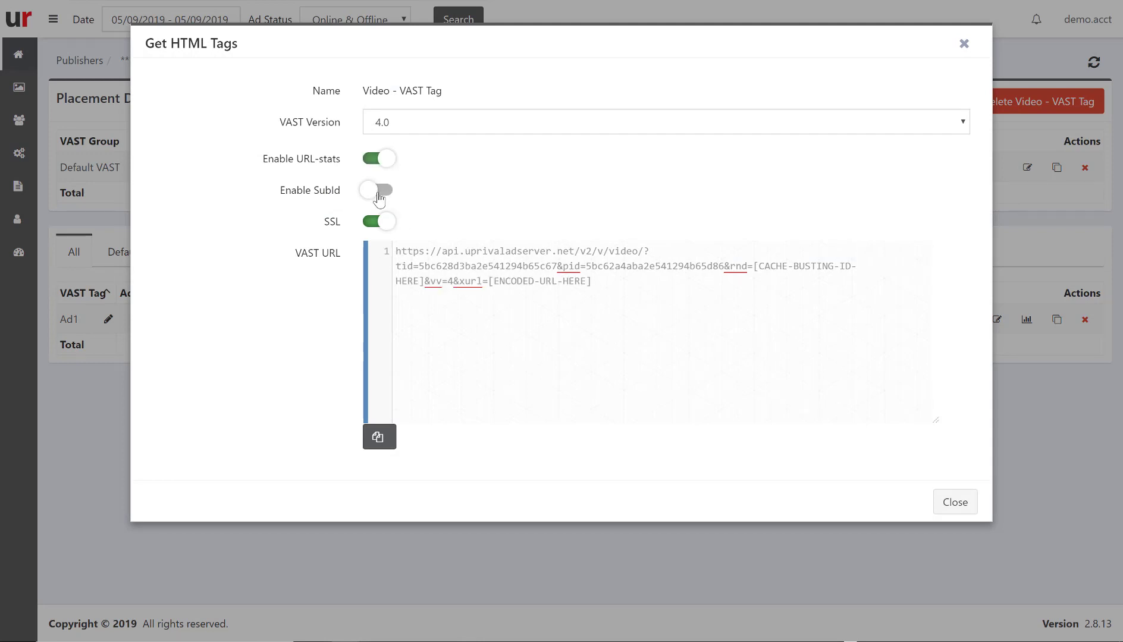
{"action": "left_click", "coordinate": [380, 191]}
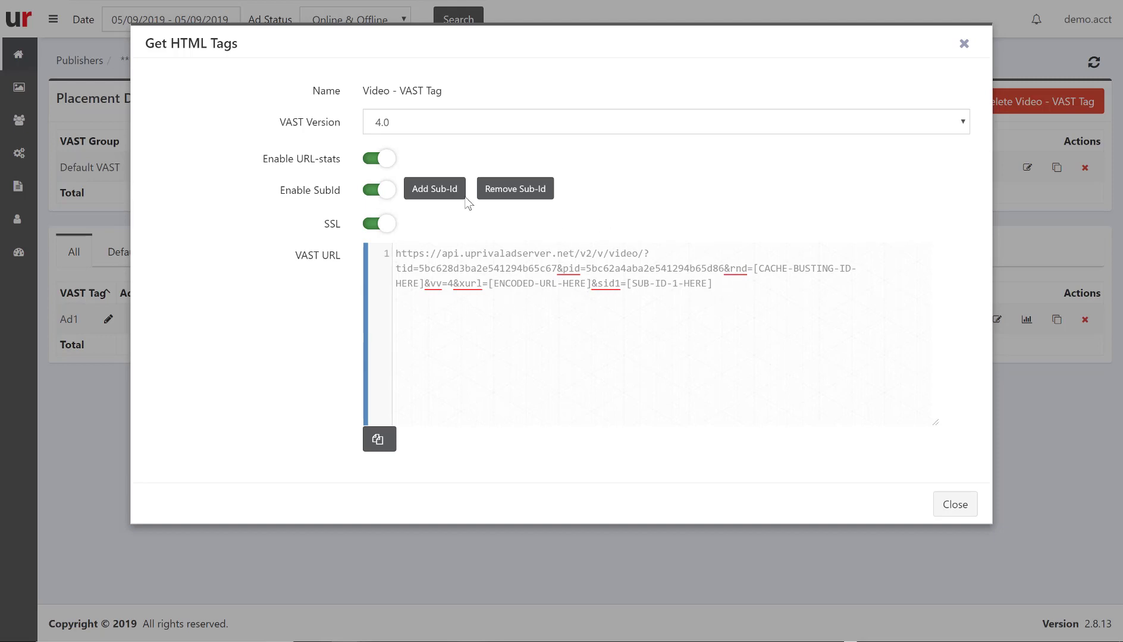
- Check the VAST version options, keep version 4.0, and highlight the full VAST URL before closing the placement's tag
{"action": "left_click", "coordinate": [506, 122]}
{"action": "left_click", "coordinate": [505, 122]}
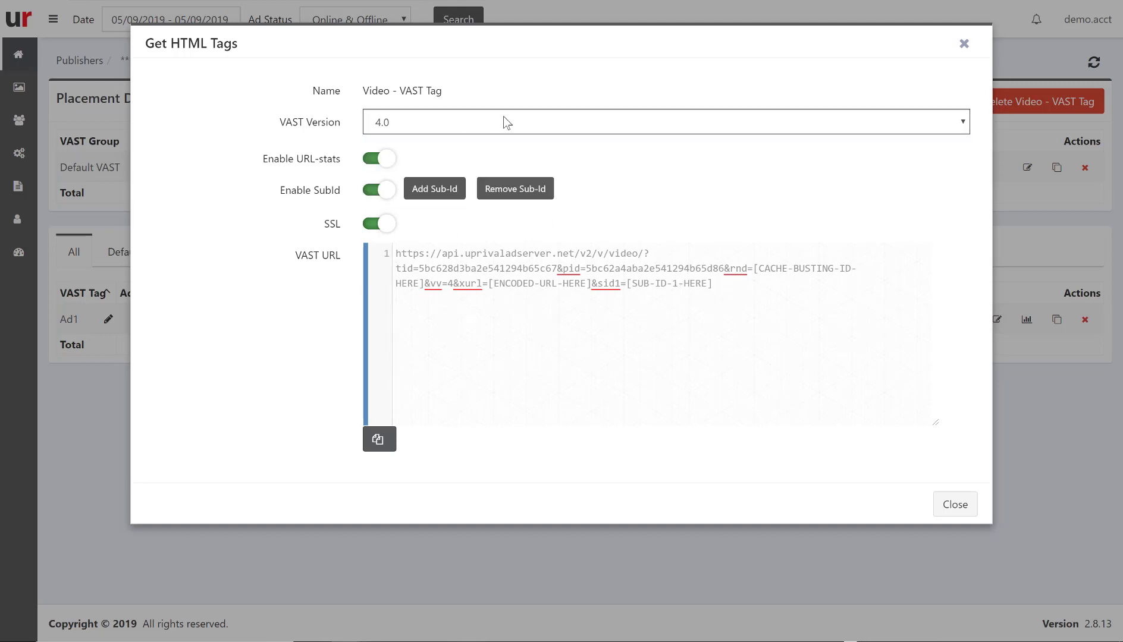
{"action": "left_click", "coordinate": [505, 121]}
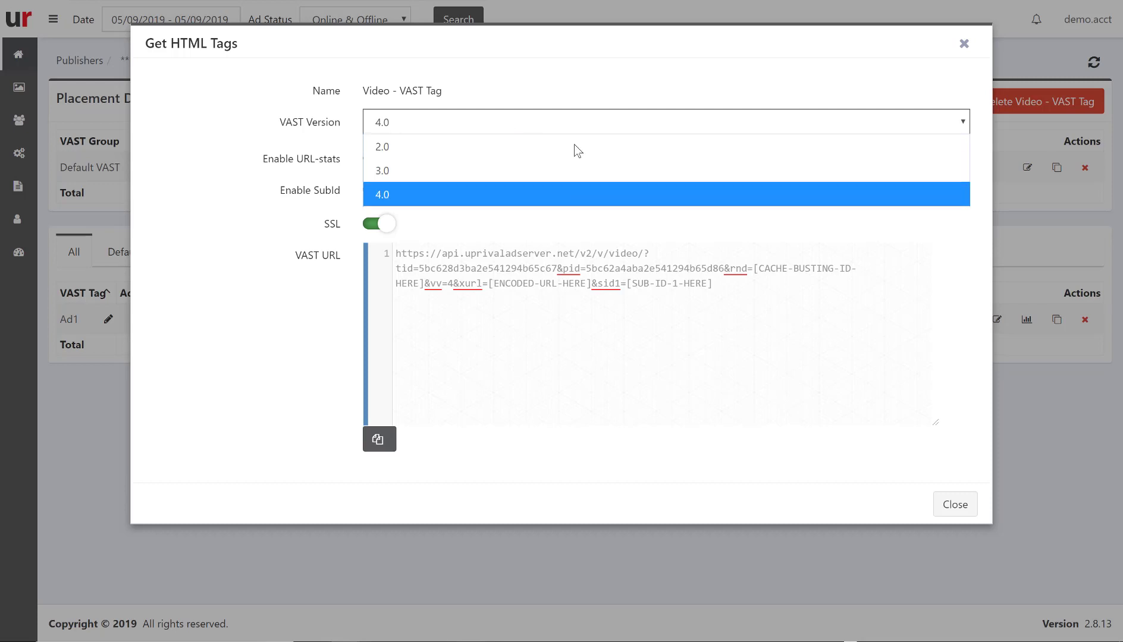
{"action": "left_click", "coordinate": [576, 35]}
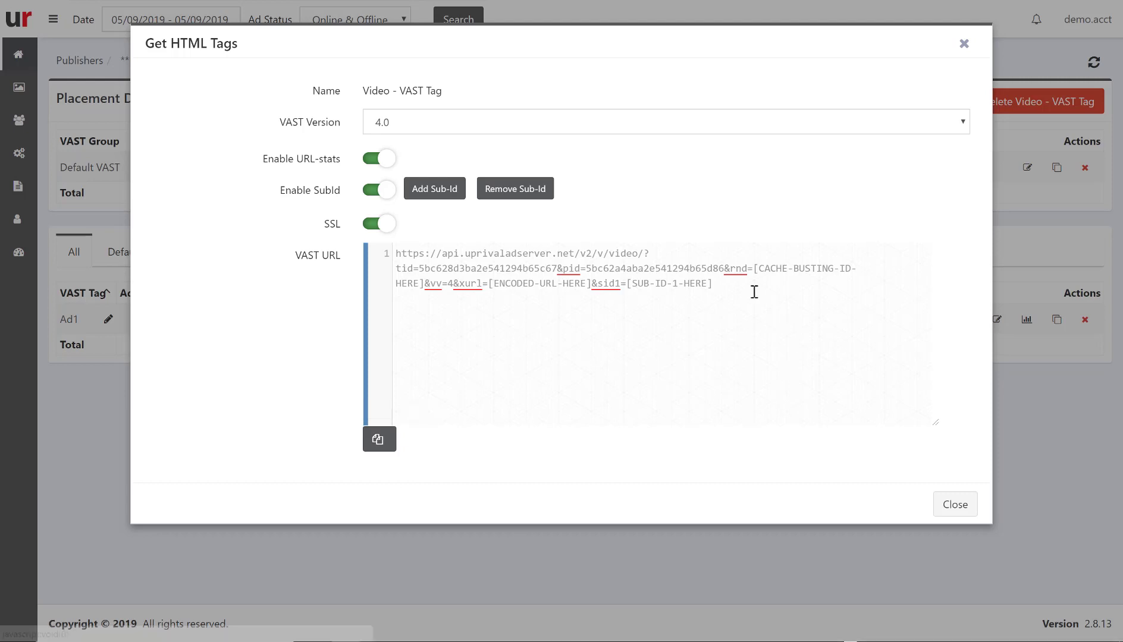
{"action": "left_click_drag", "start_coordinate": [755, 292], "coordinate": [303, 258]}
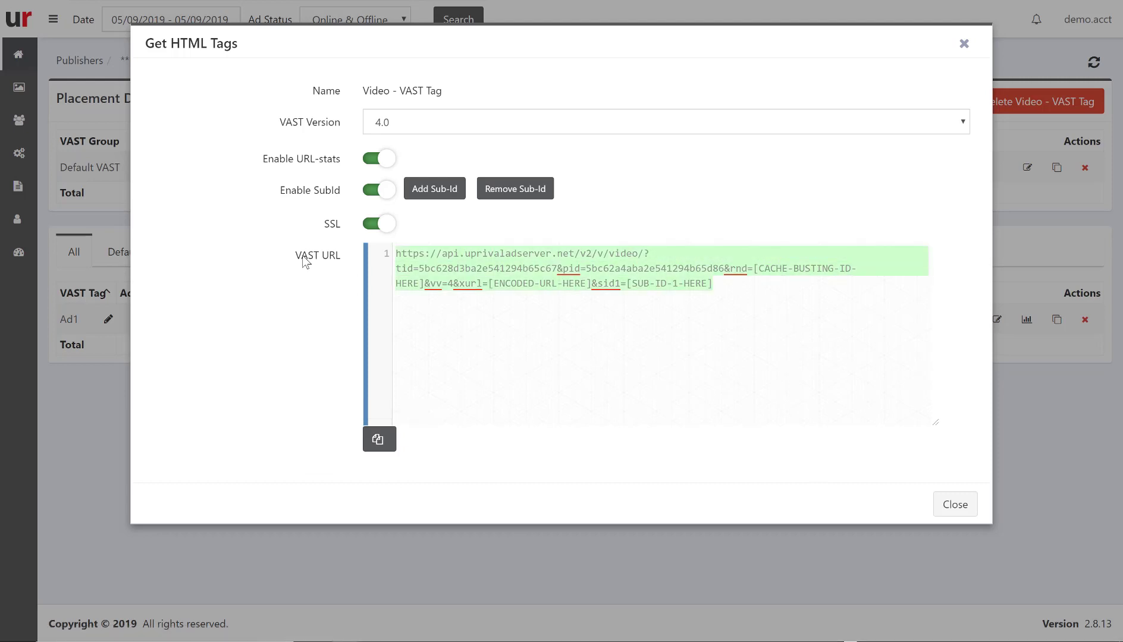
{"action": "left_click", "coordinate": [967, 510]}
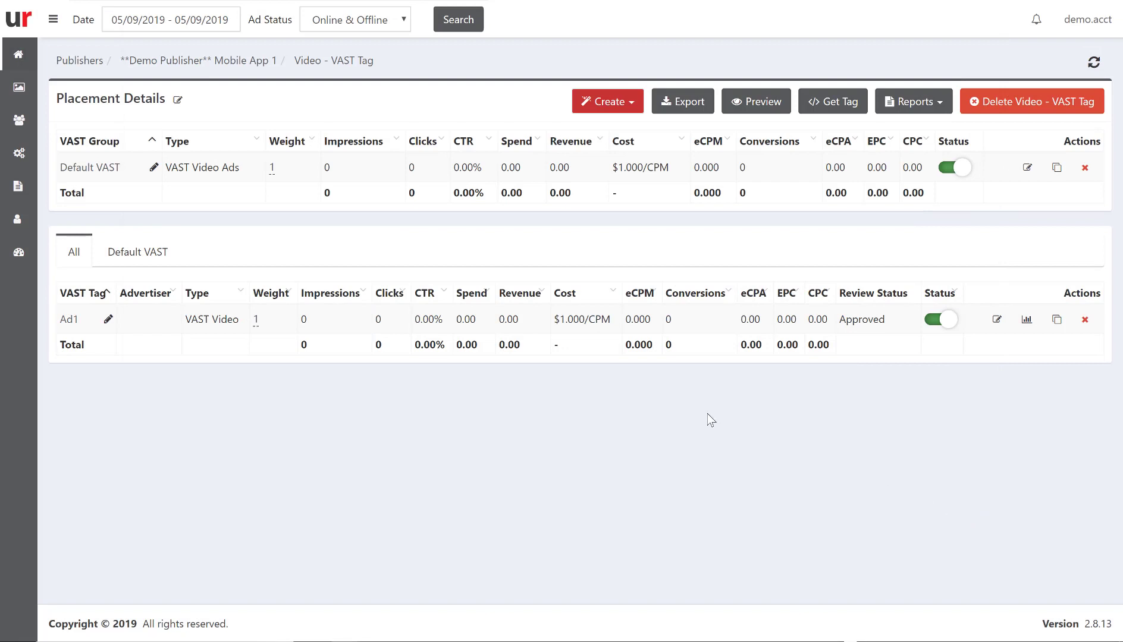